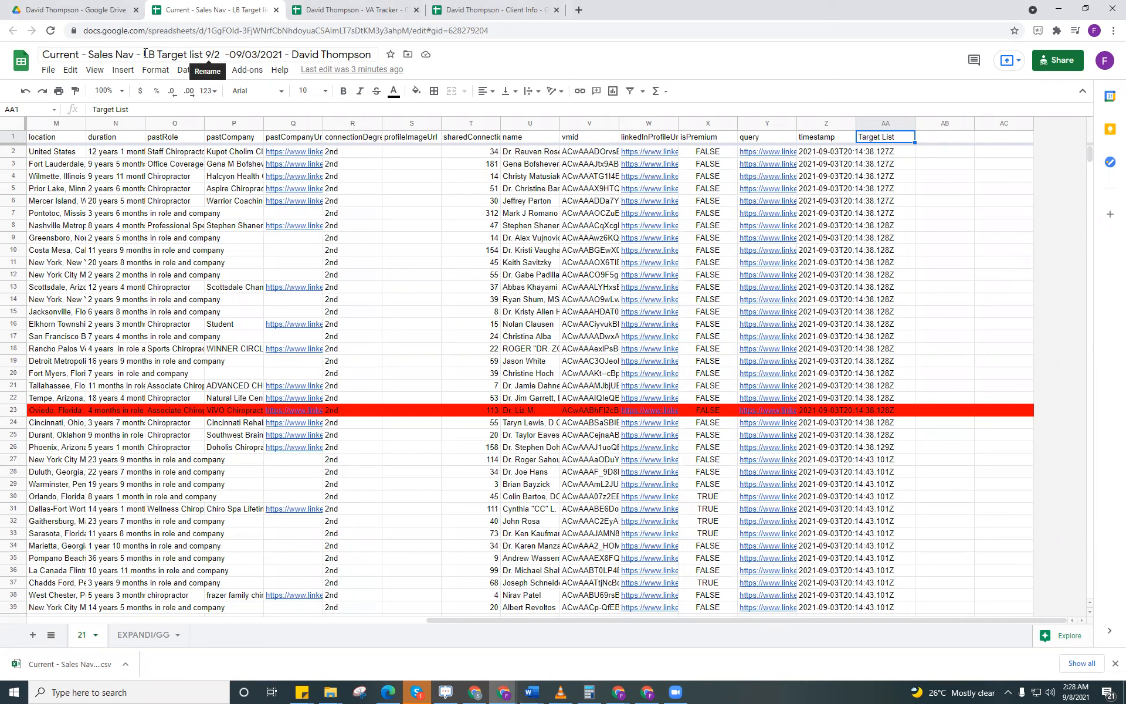
Step: Copy the "LB Target list 9/2 -09/03/2021" part and the client's name from the spreadsheet title
left_click_drag(144, 54, 371, 54)
key("ctrl+c")
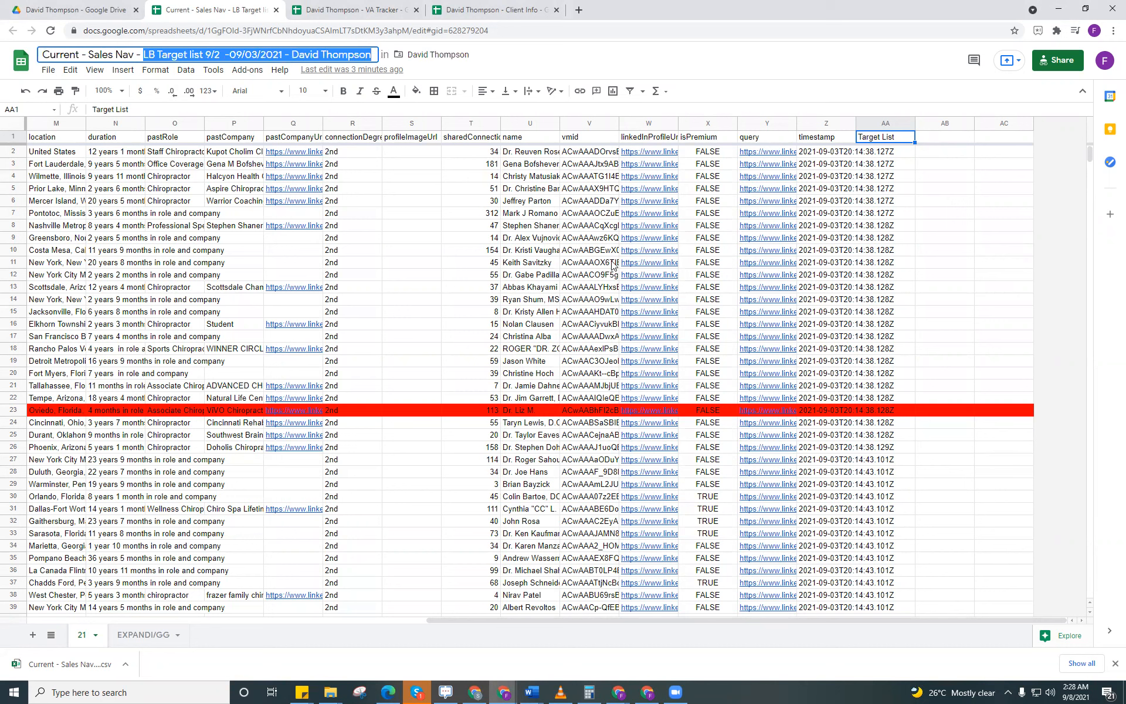
left_click(871, 141)
key("ctrl+v")
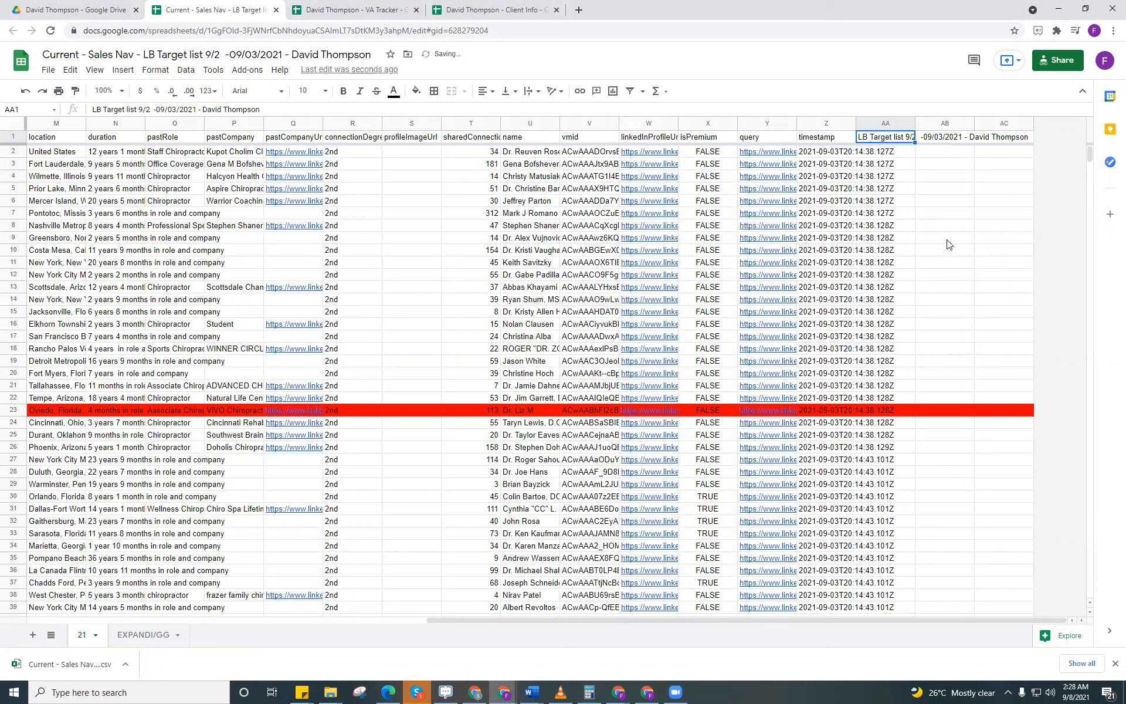
key("ctrl+z")
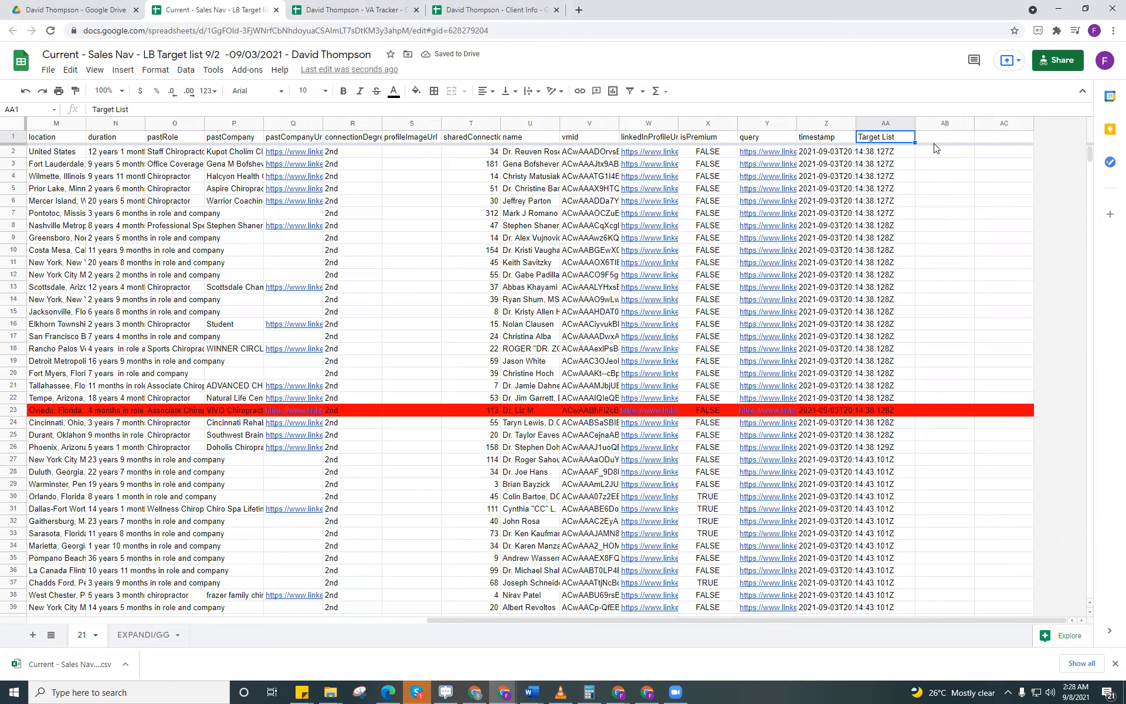
key("Right")
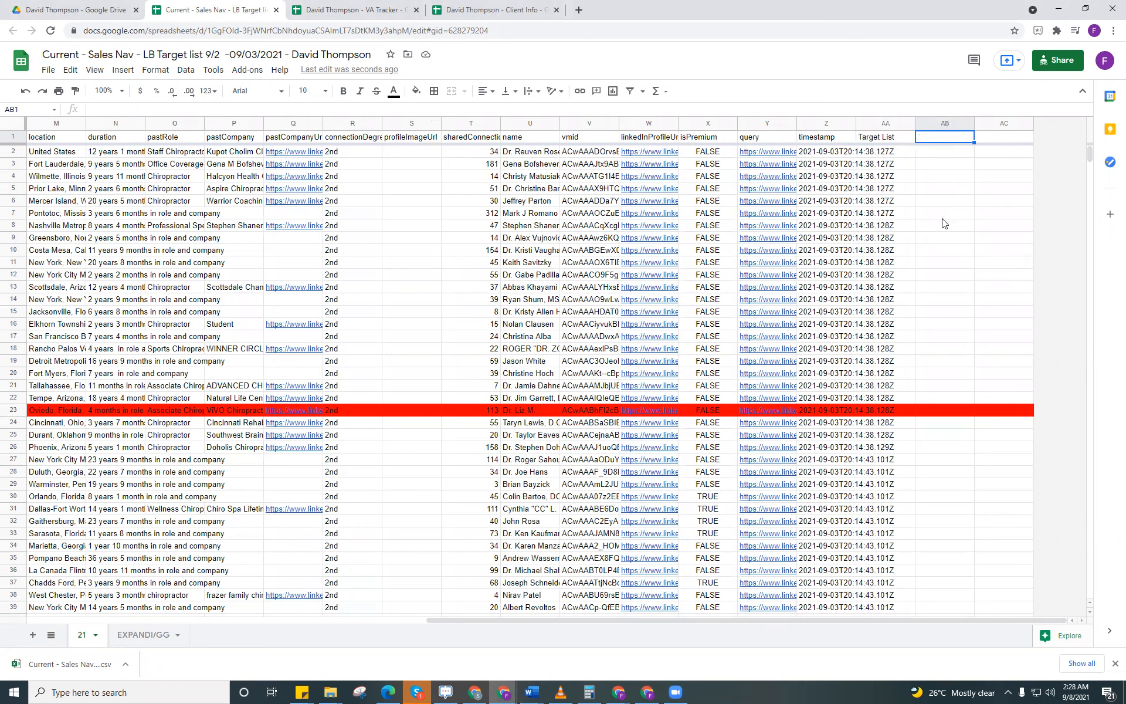
key("ctrl+v")
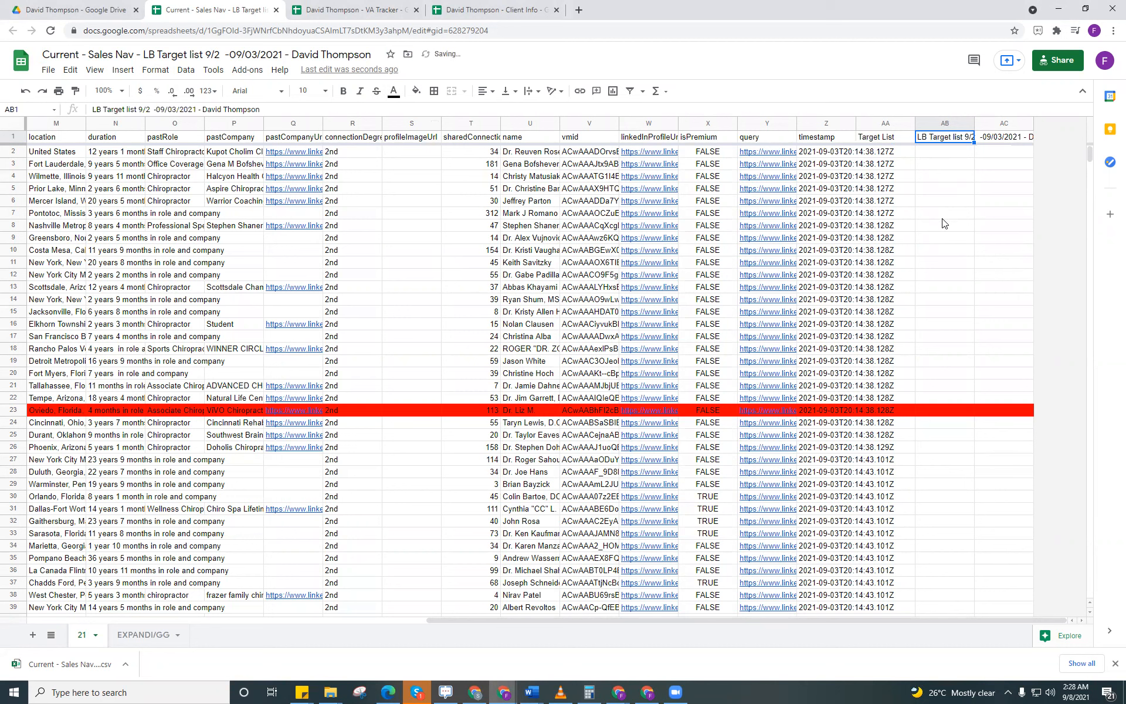
key("Delete")
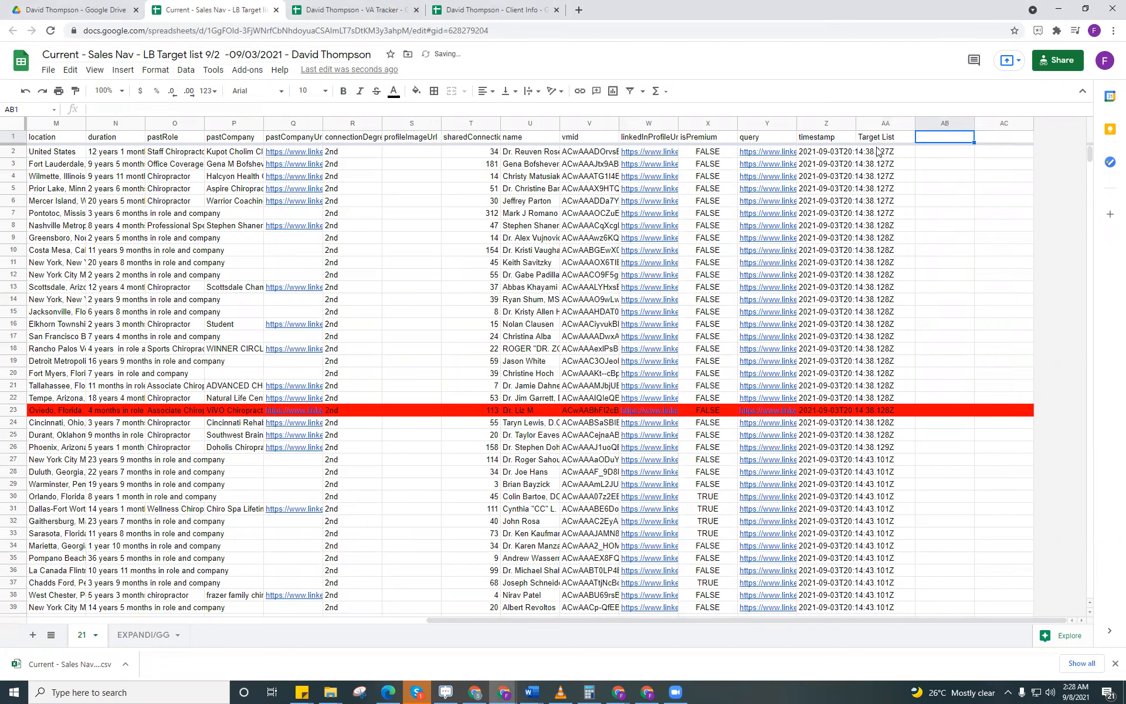
key("Left")
key("Down")
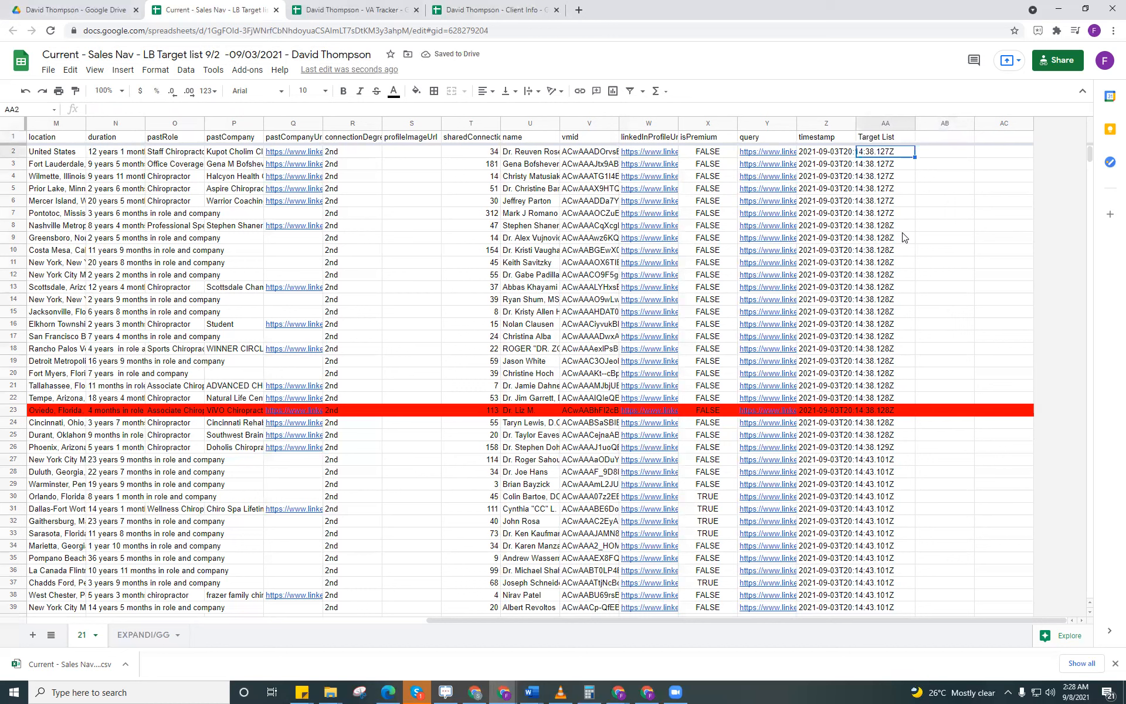
key("ctrl+v")
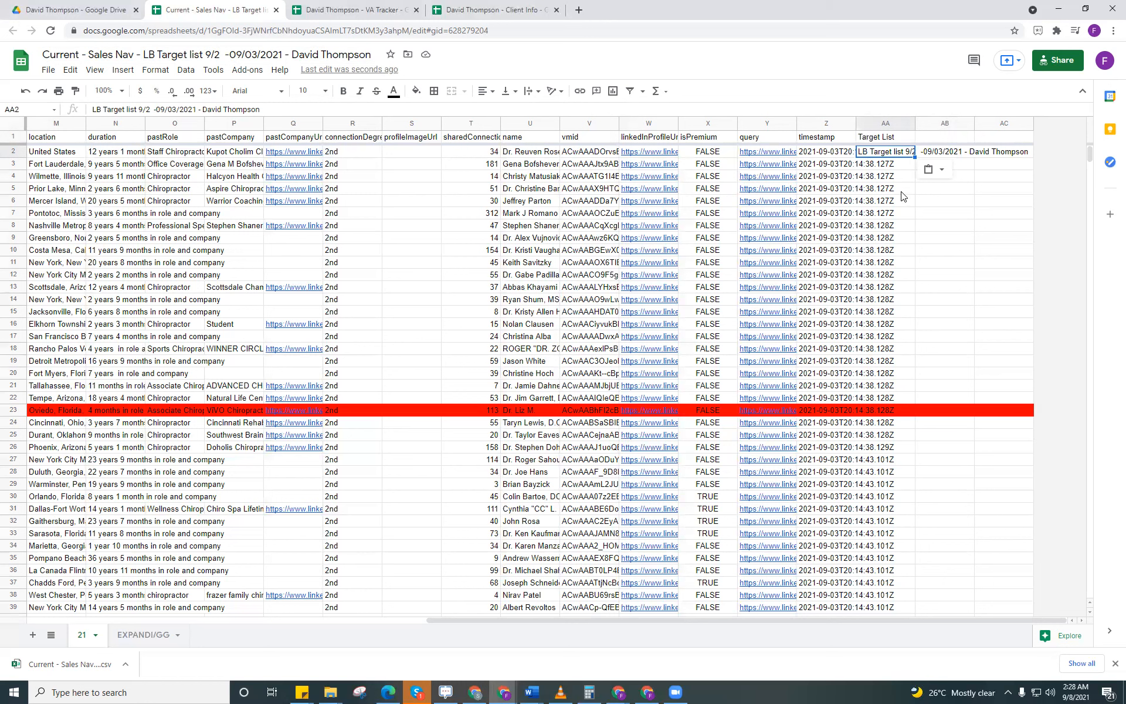
key("Delete")
left_click(1013, 156, "shift")
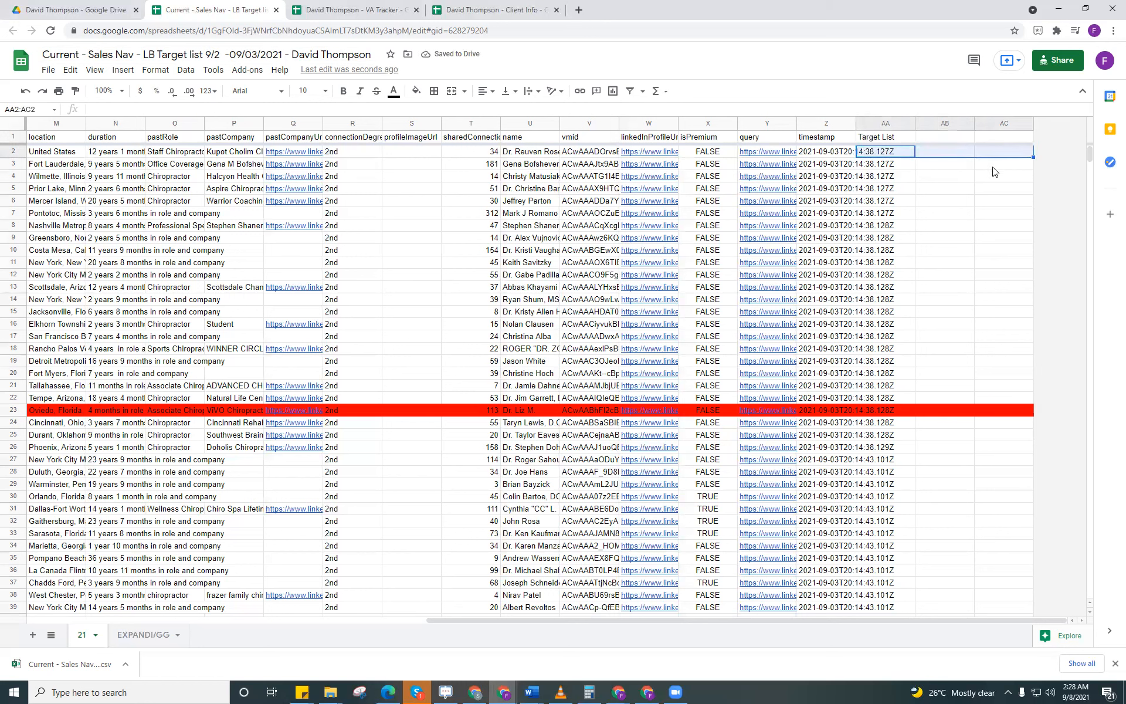
Step: Select the Target List cells from AA2 down to AA1000 and paste the copied list name
left_click(896, 152)
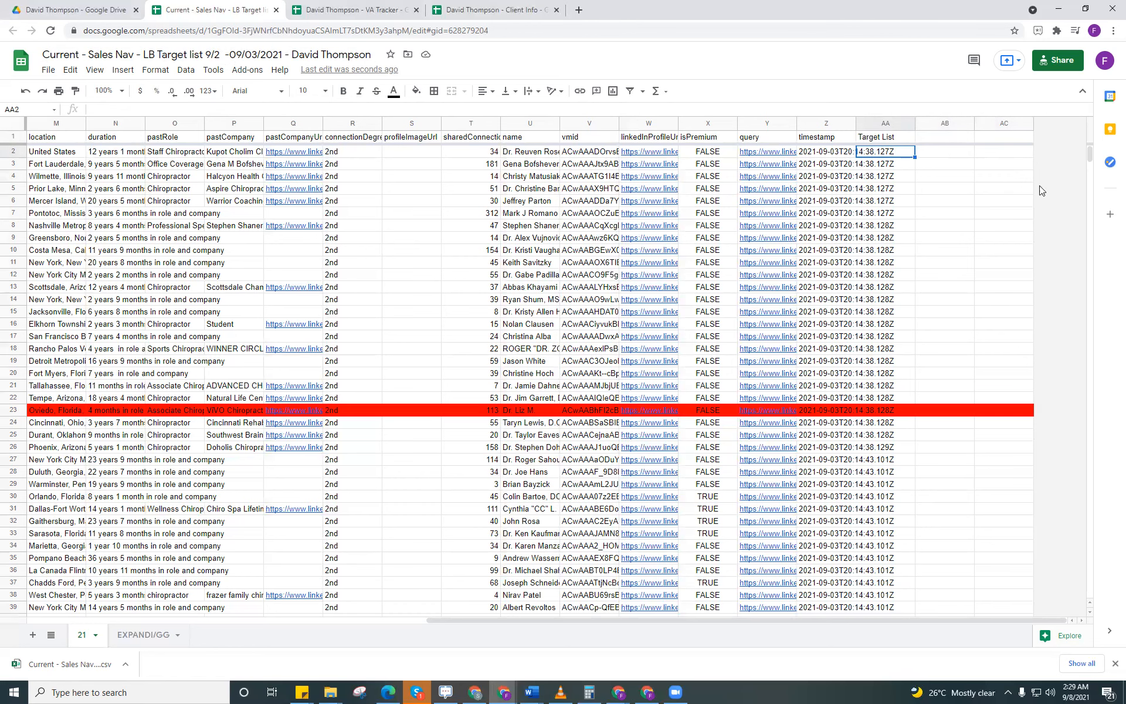
left_click_drag(1090, 174, 1099, 608)
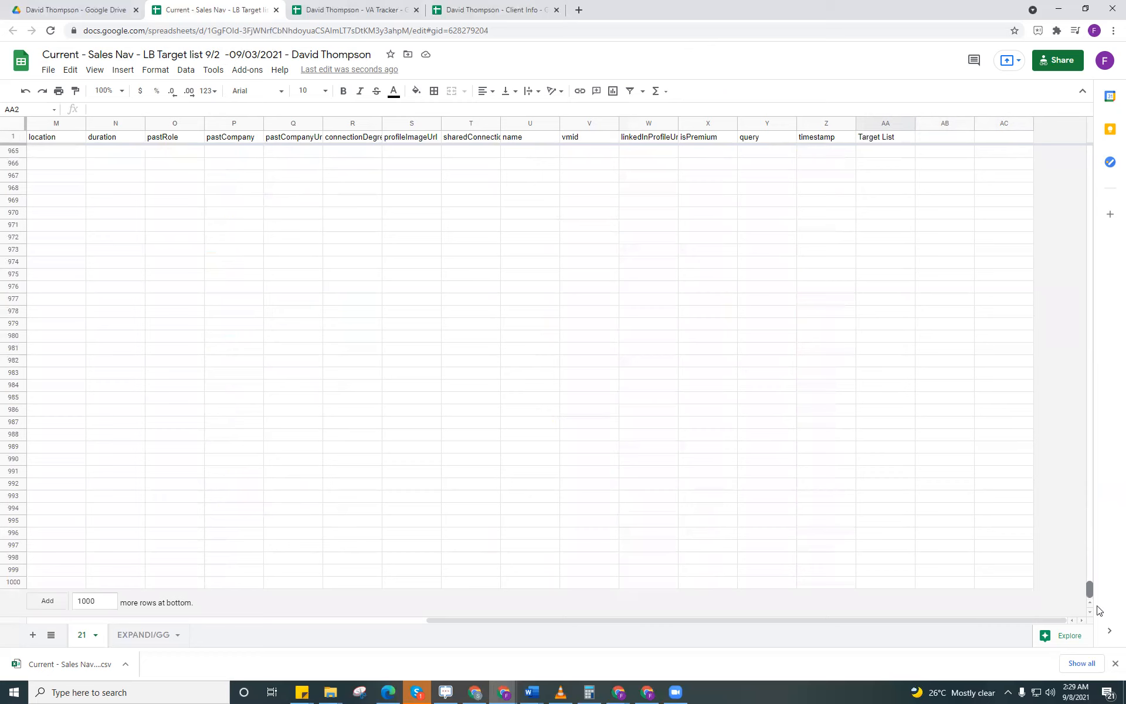
left_click(878, 586, "shift")
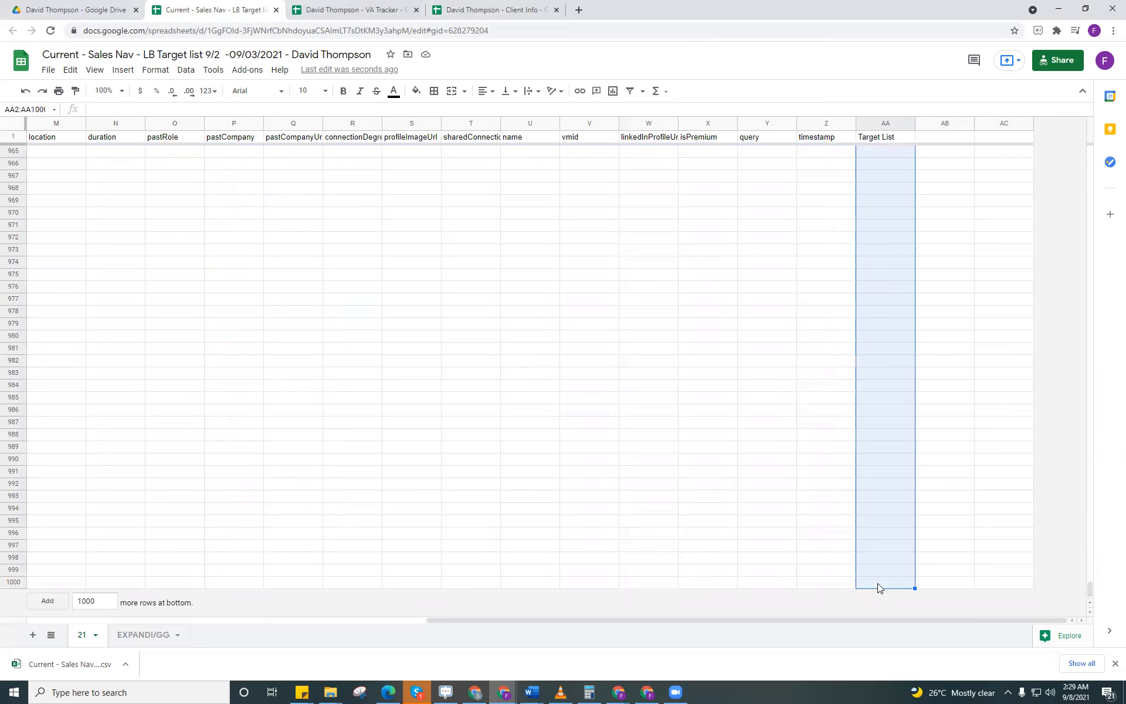
key("ctrl+v")
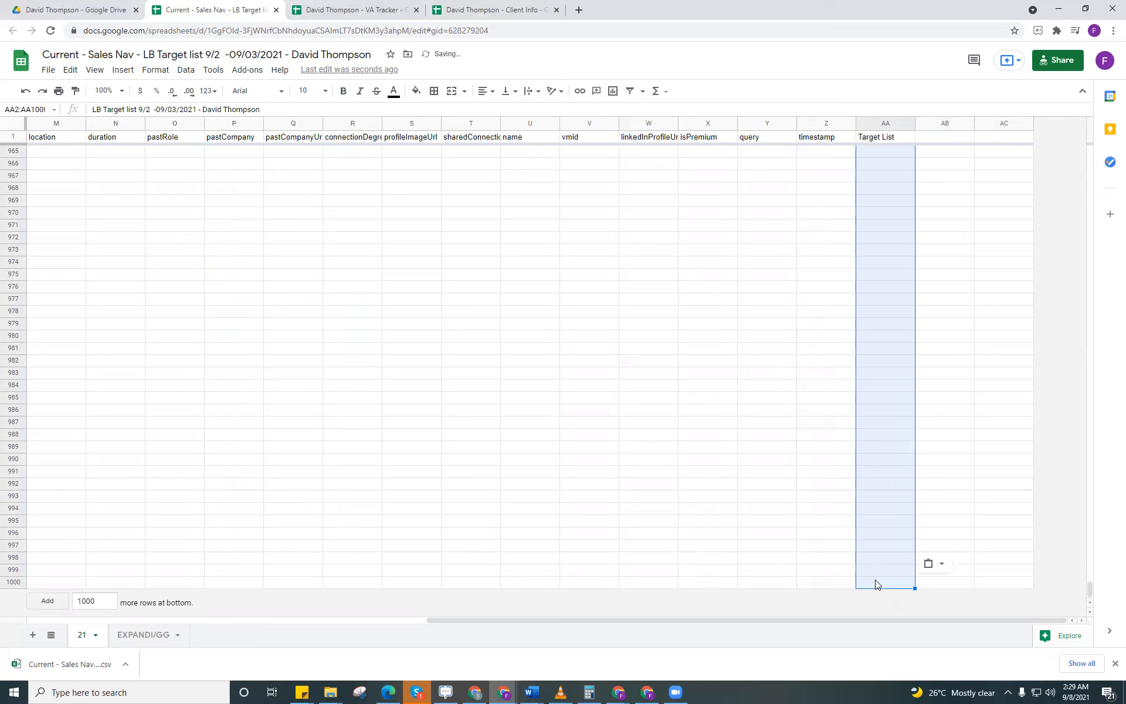
Step: Try copying the list name from AA2 into AA3 through AA1000, and clear the pasted cells
scroll(875, 580, "up", 20)
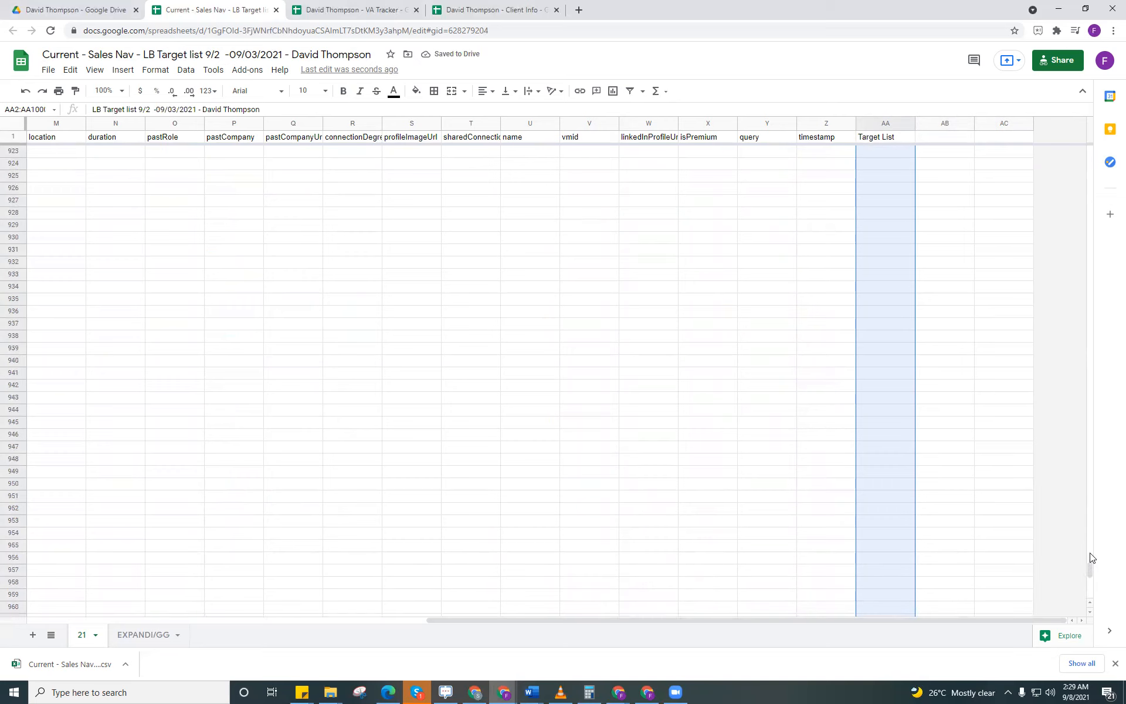
left_click_drag(1098, 191, 1098, 143)
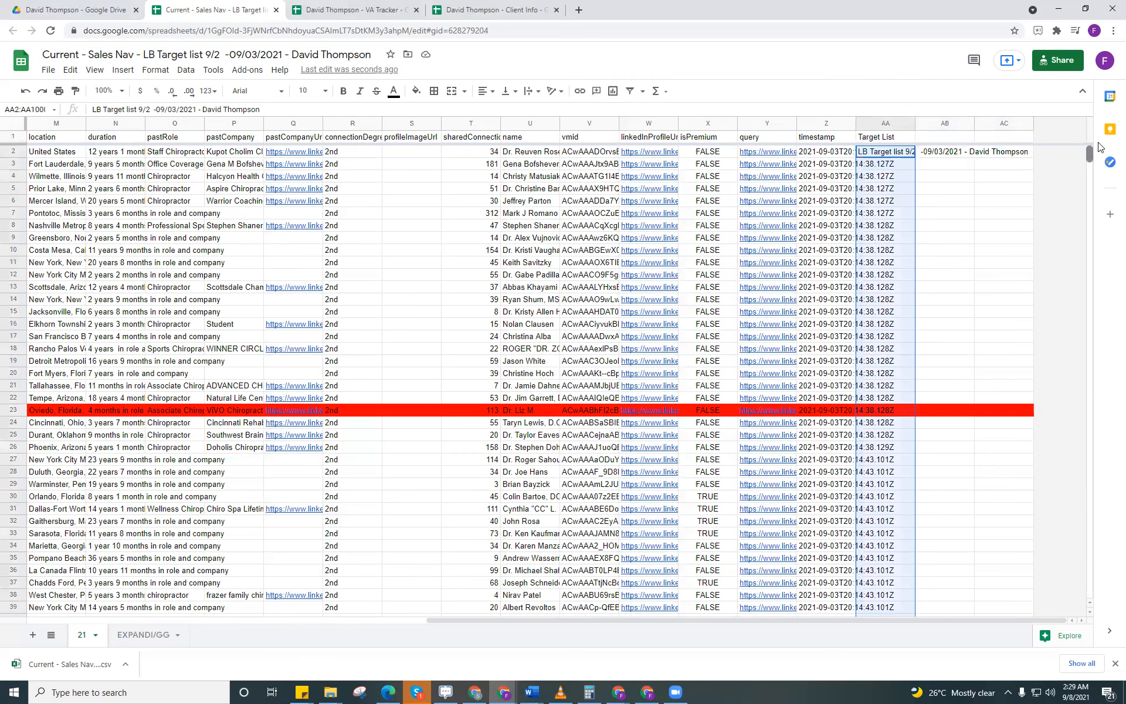
left_click(896, 153)
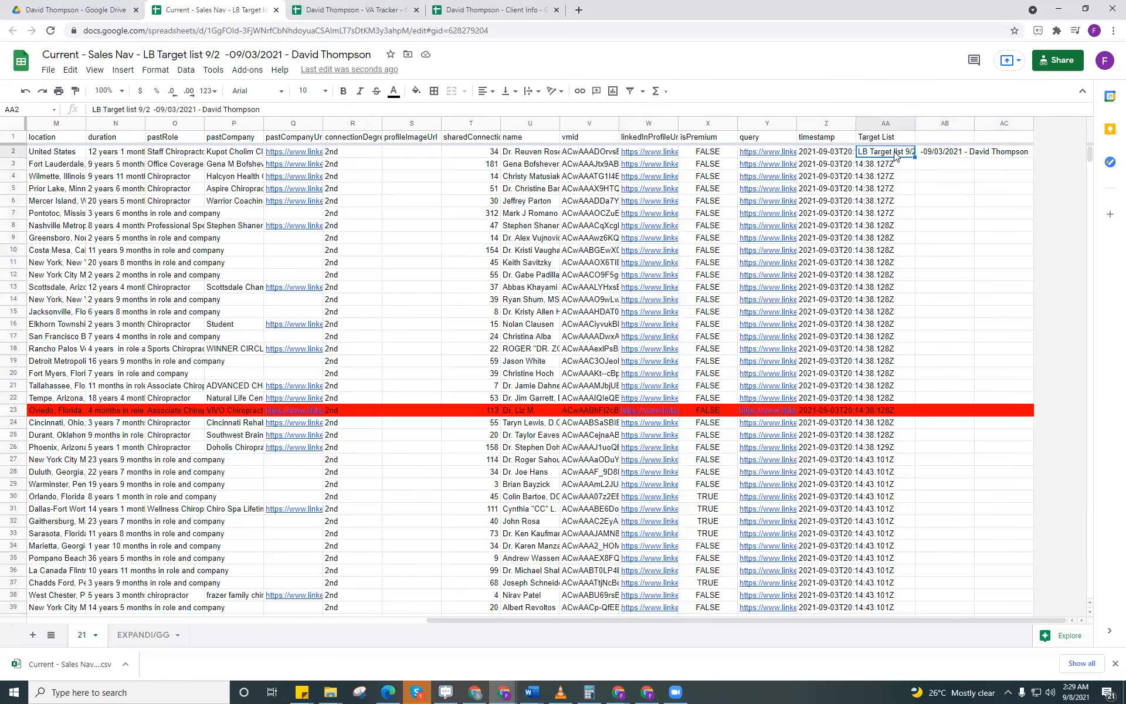
key("ctrl+c")
key("Down")
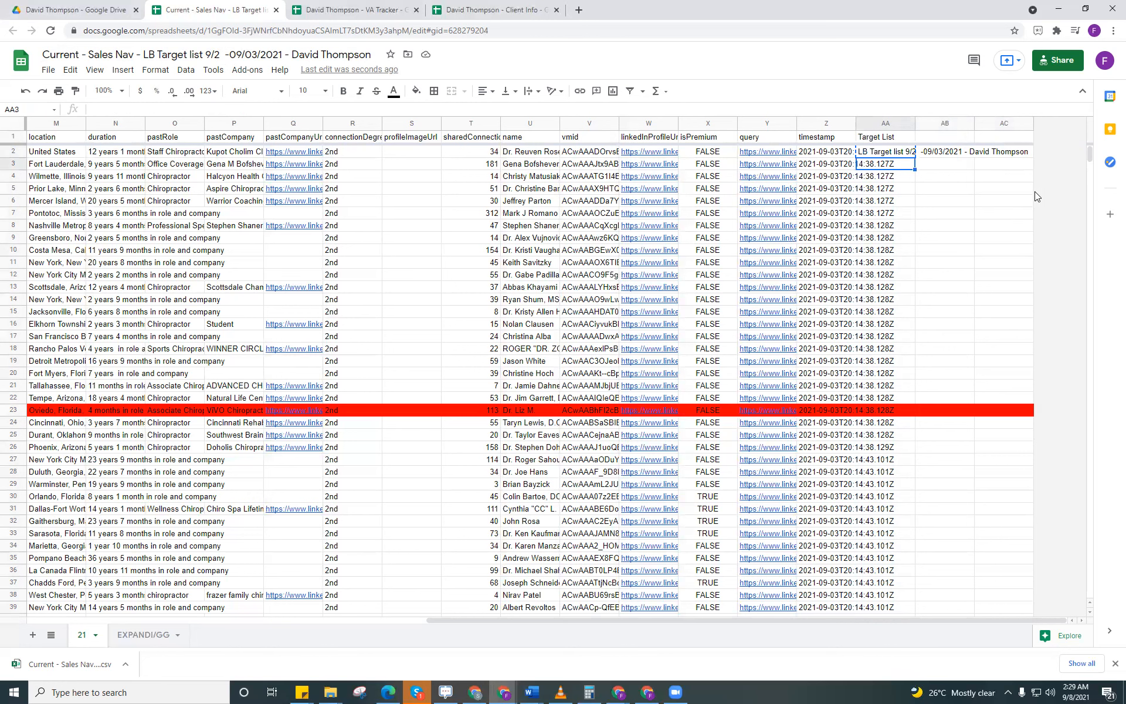
scroll(1089, 276, "down", 1)
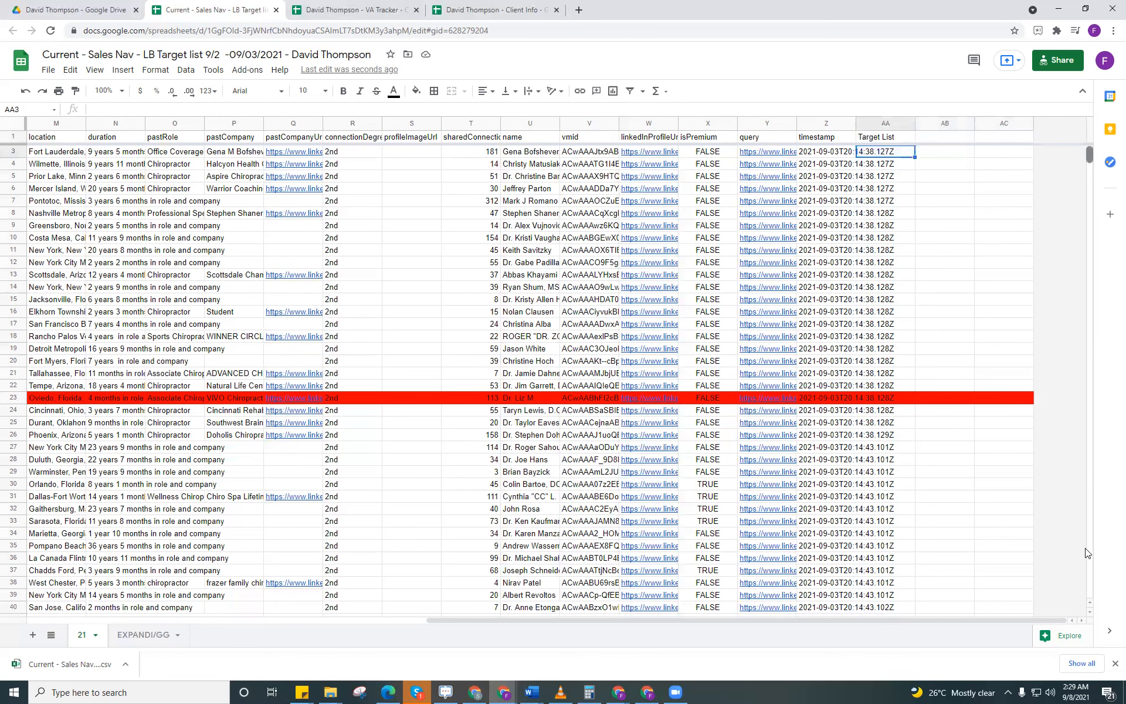
scroll(1088, 572, "down", 3)
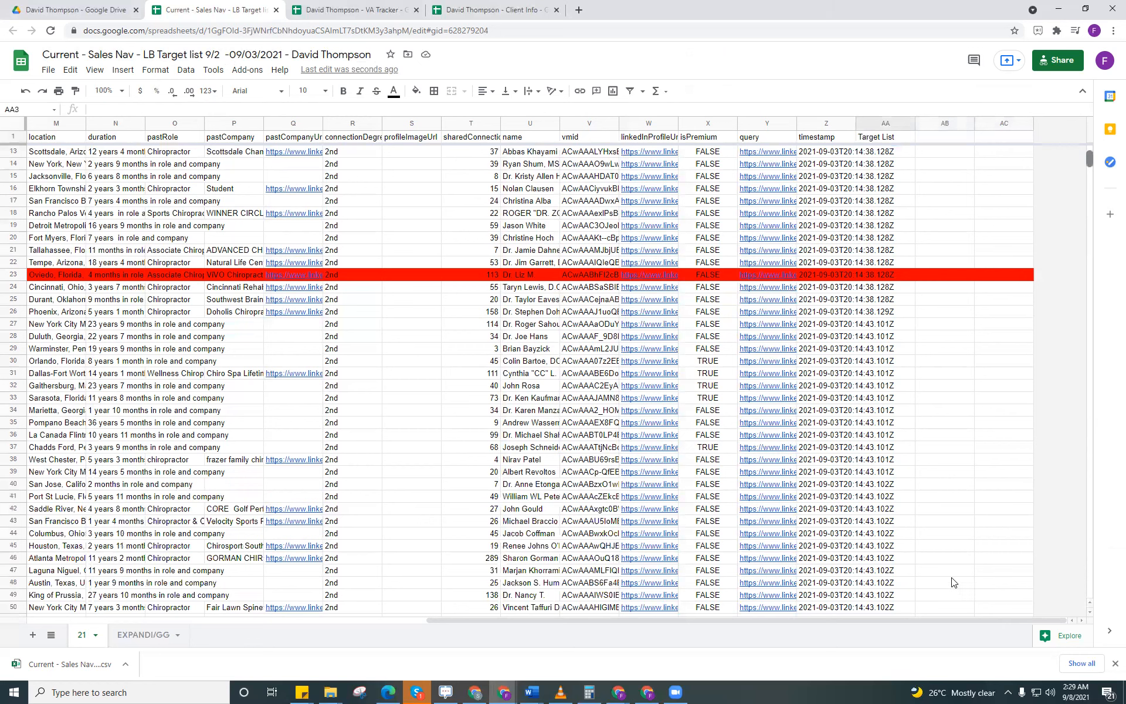
scroll(896, 587, "down", 8)
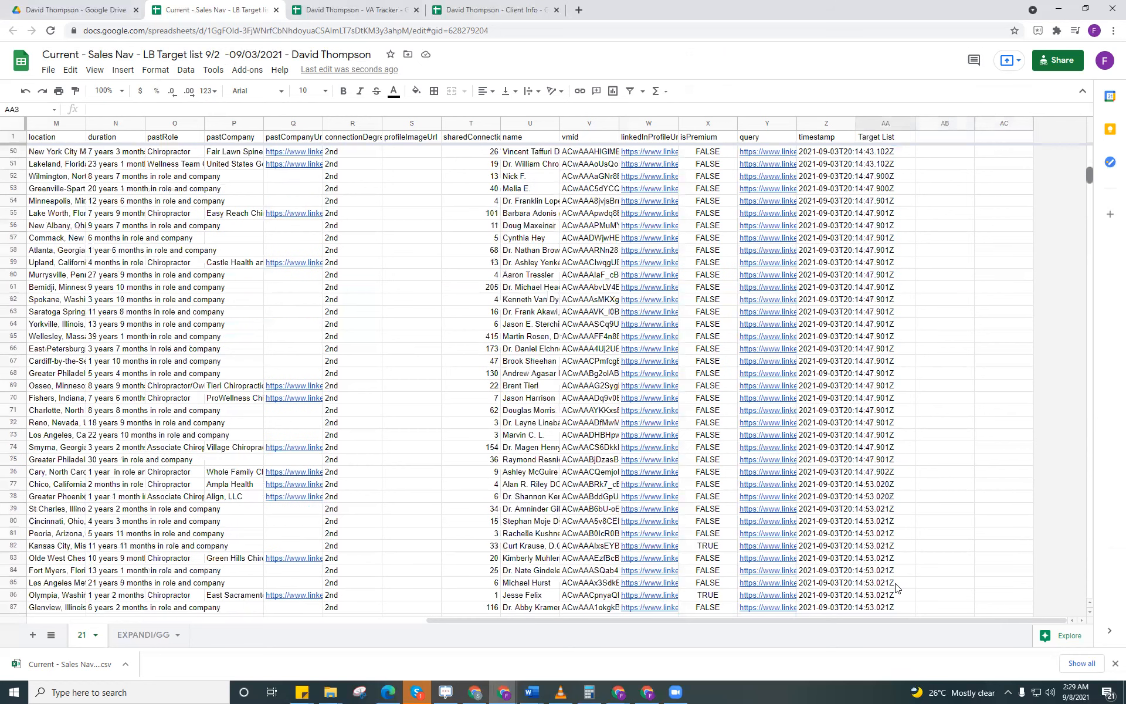
key("ctrl+shift+Down")
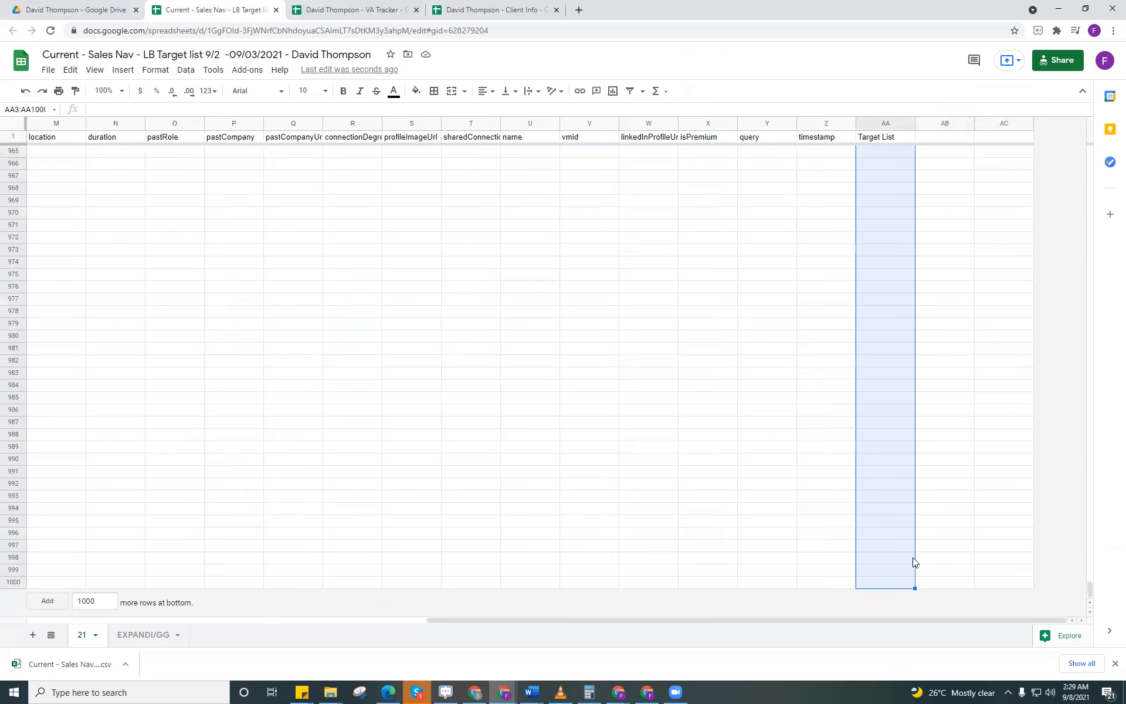
key("ctrl+v")
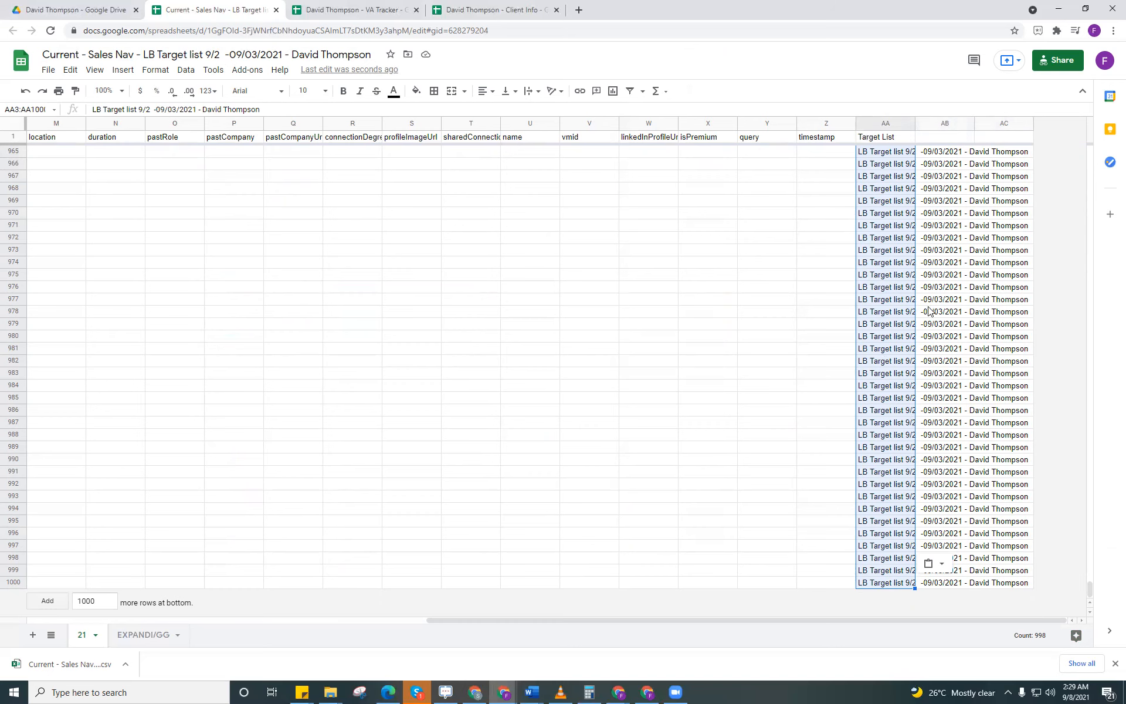
key("Delete")
Step: Examine the timestamp column to find the last row that contains data
scroll(1078, 398, "up", 3)
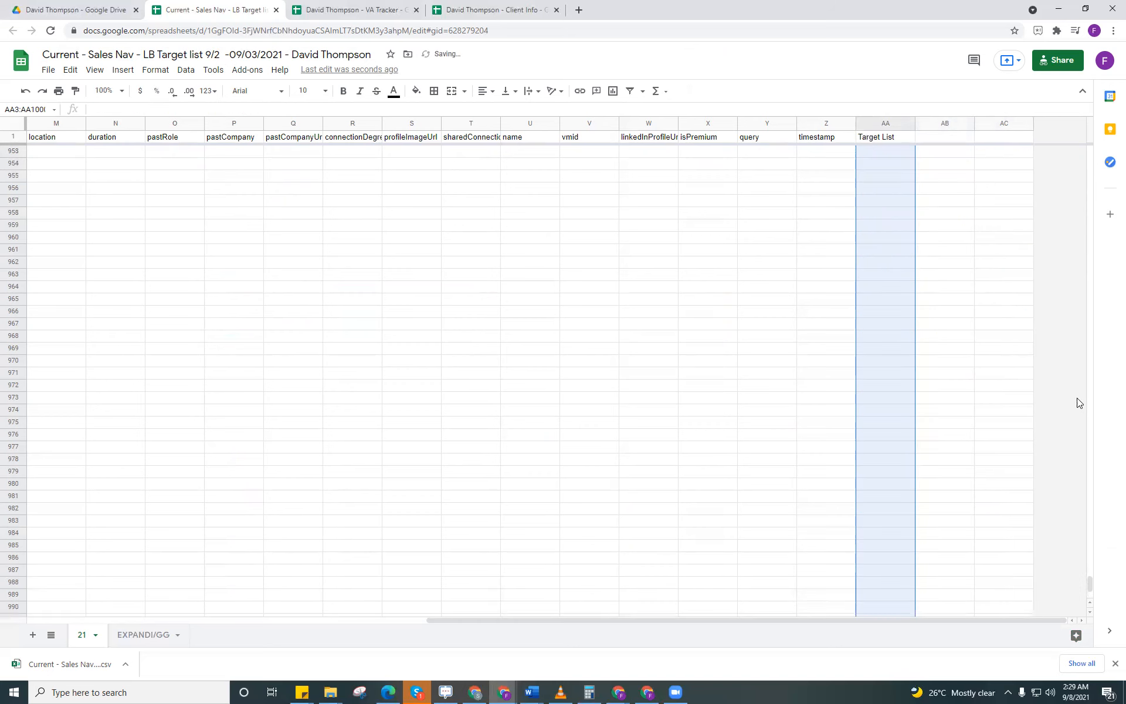
left_click_drag(1090, 580, 1103, 130)
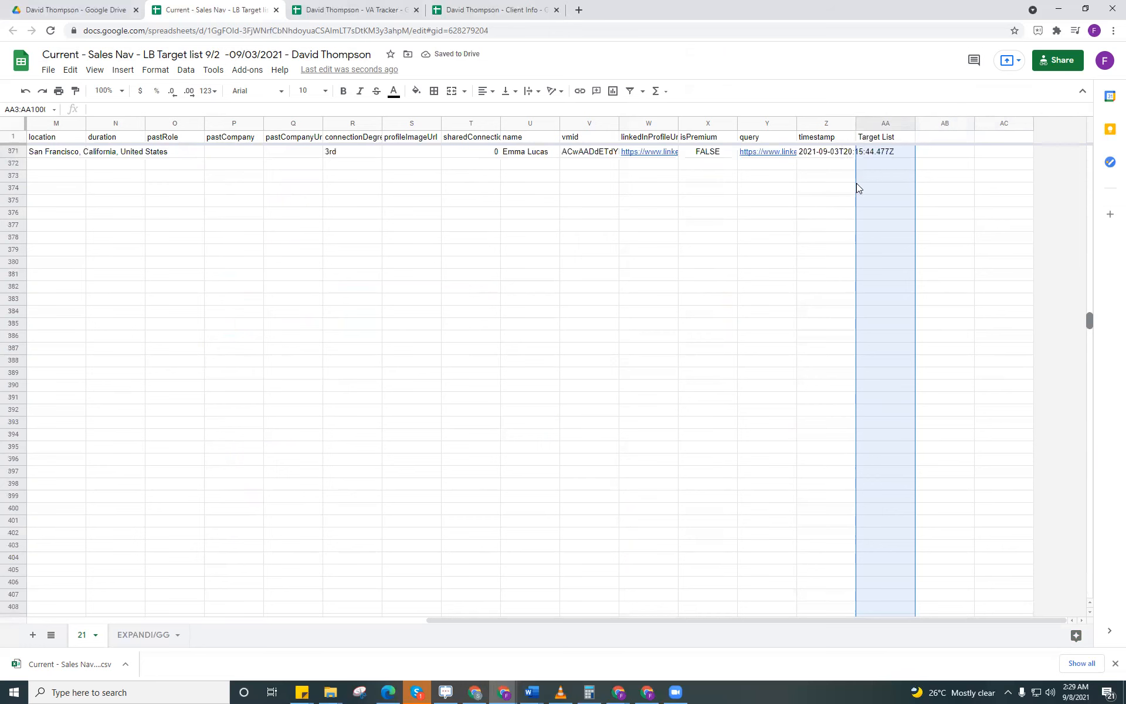
scroll(854, 178, "up", 10)
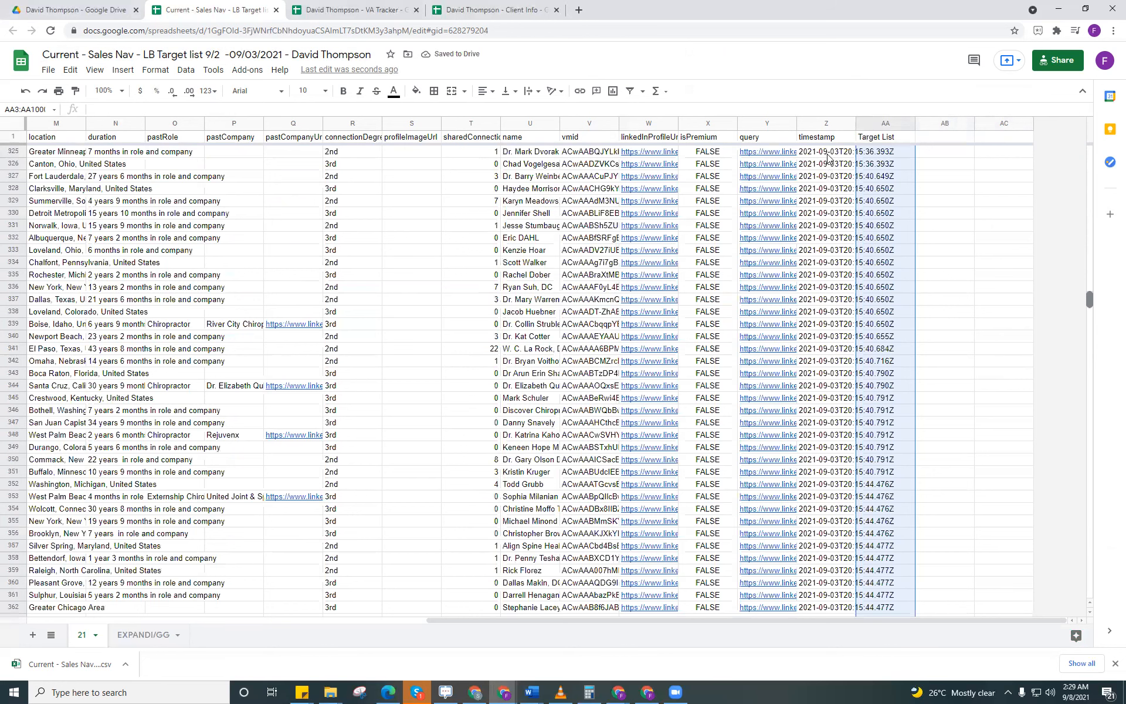
key("Left")
key("ctrl+Up")
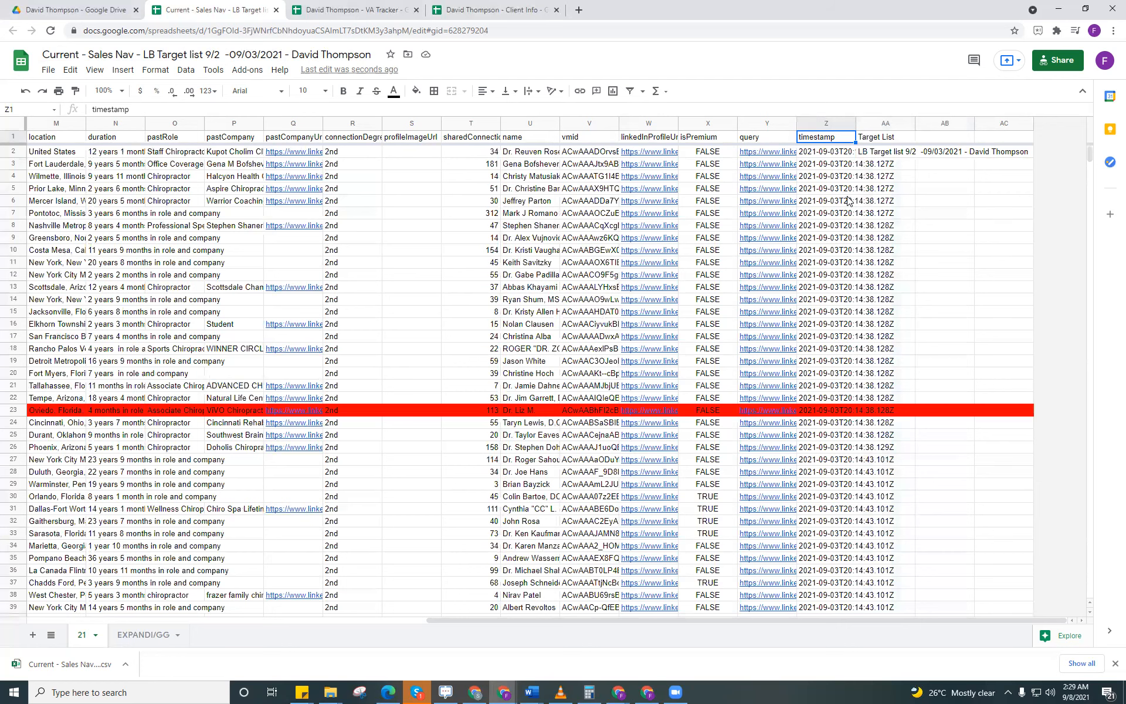
key("ctrl+Down")
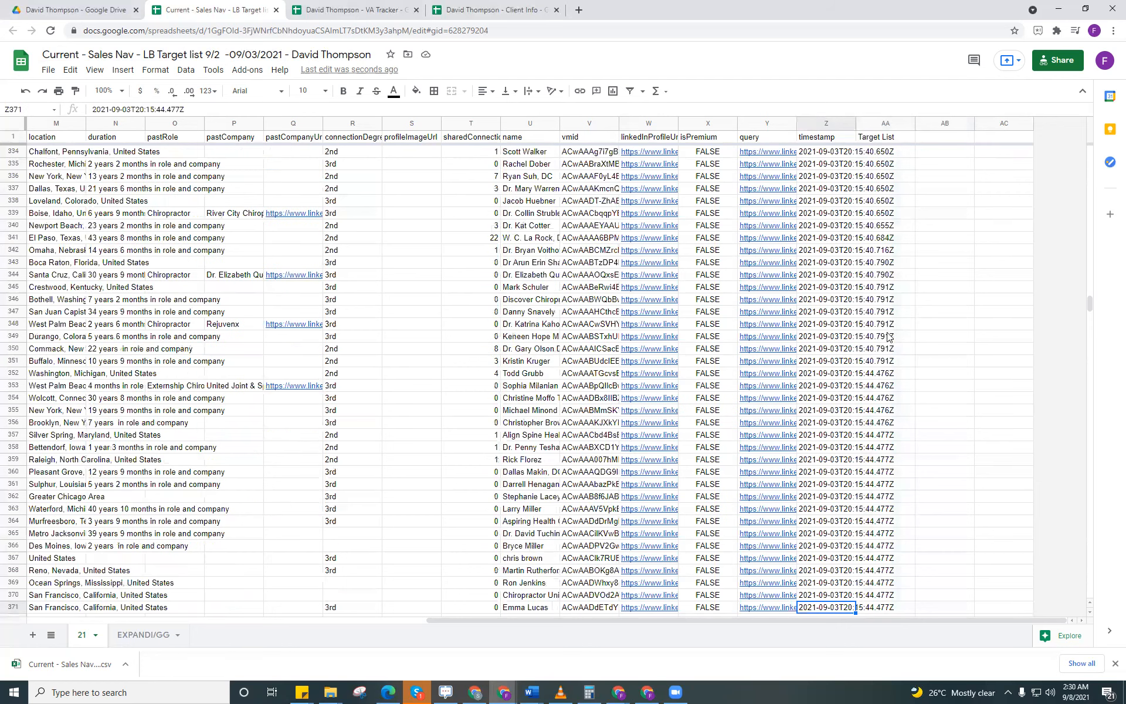
key("ctrl+Down")
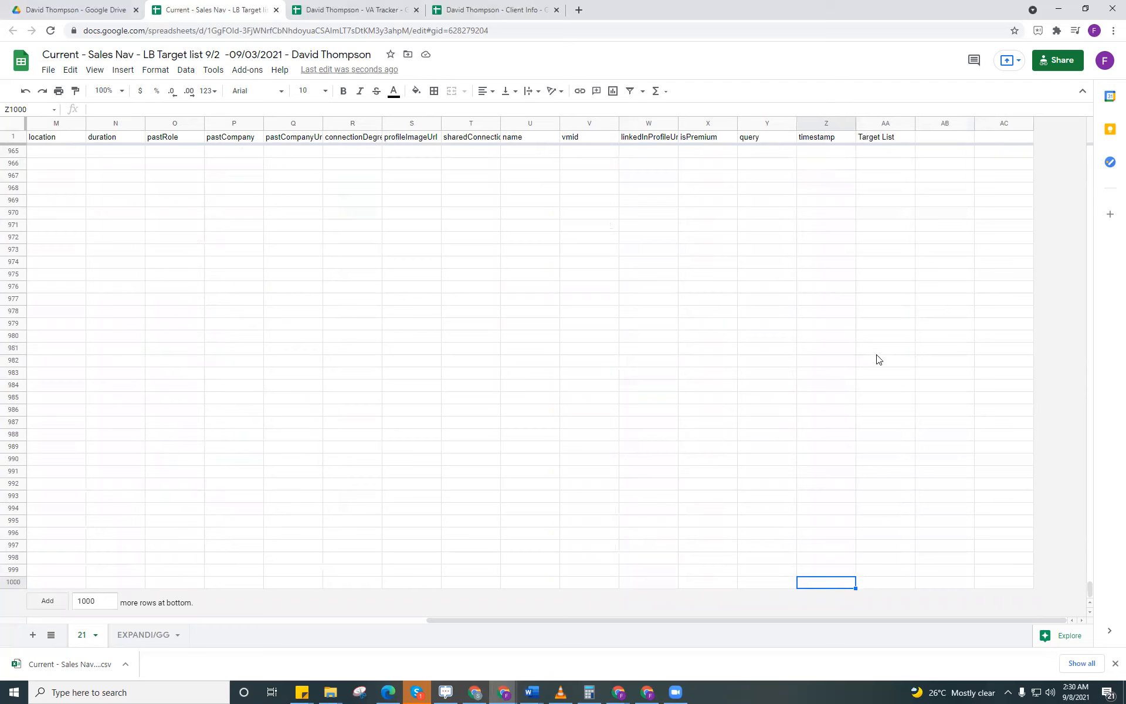
key("ctrl+Up")
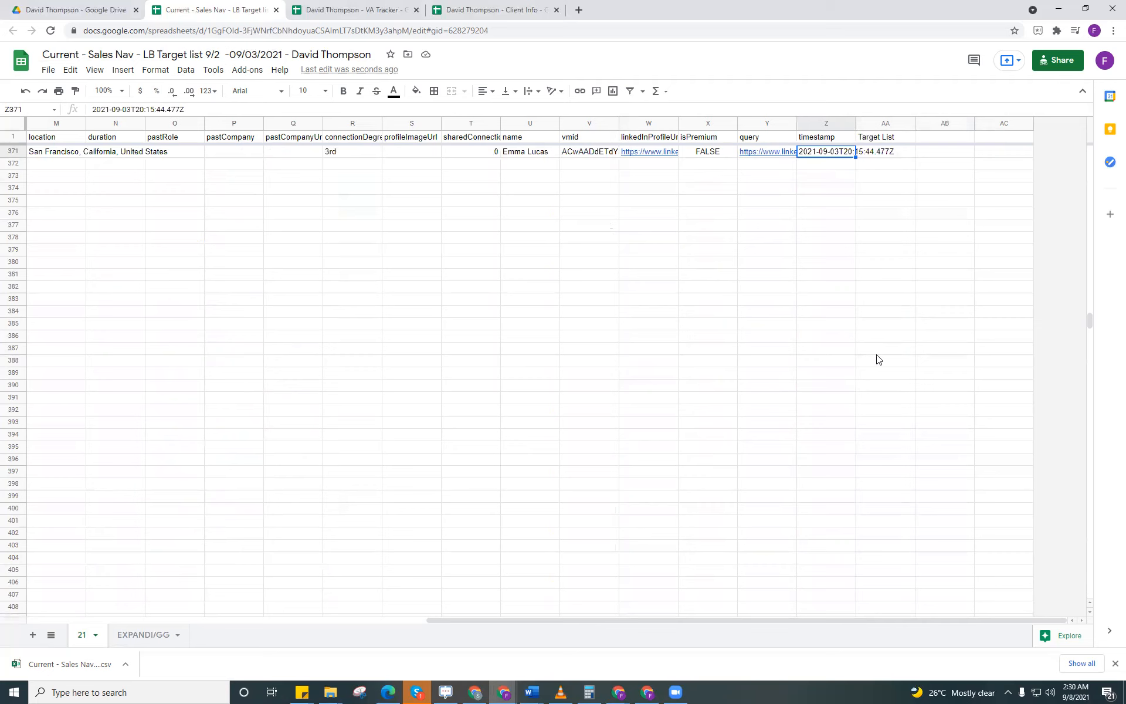
Step: Fill the list name from AA2 down the Target List column through AA371, the last row with data
left_click(895, 155)
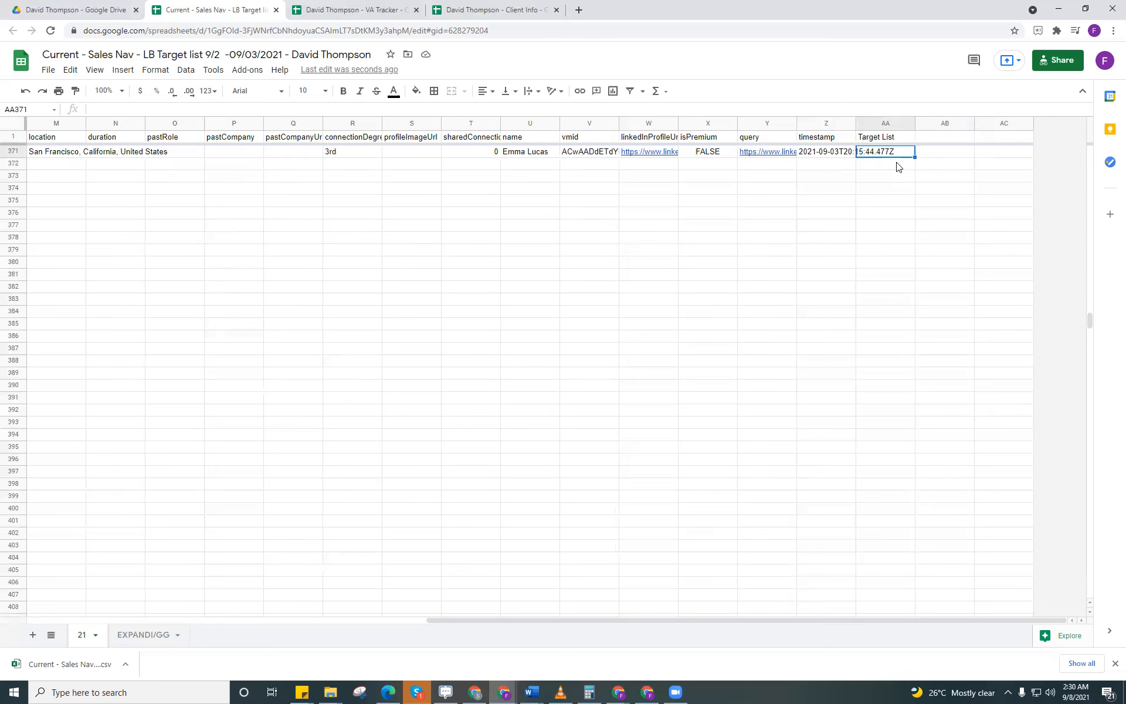
key("ctrl+shift+Up")
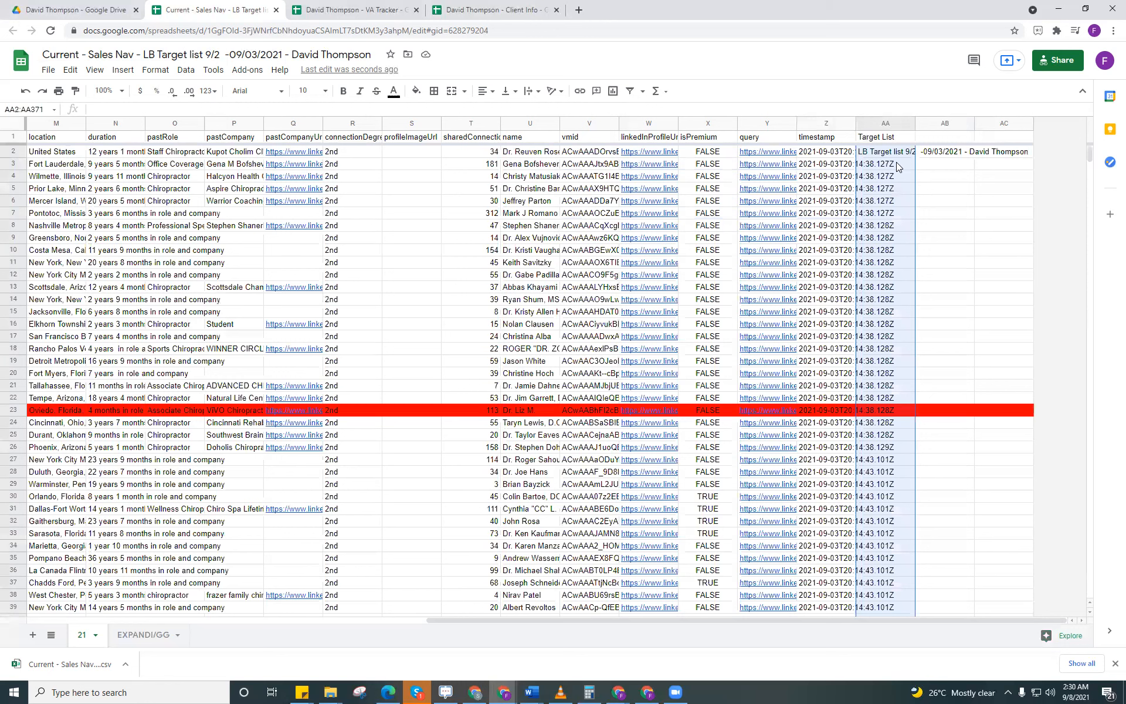
key("shift+Up")
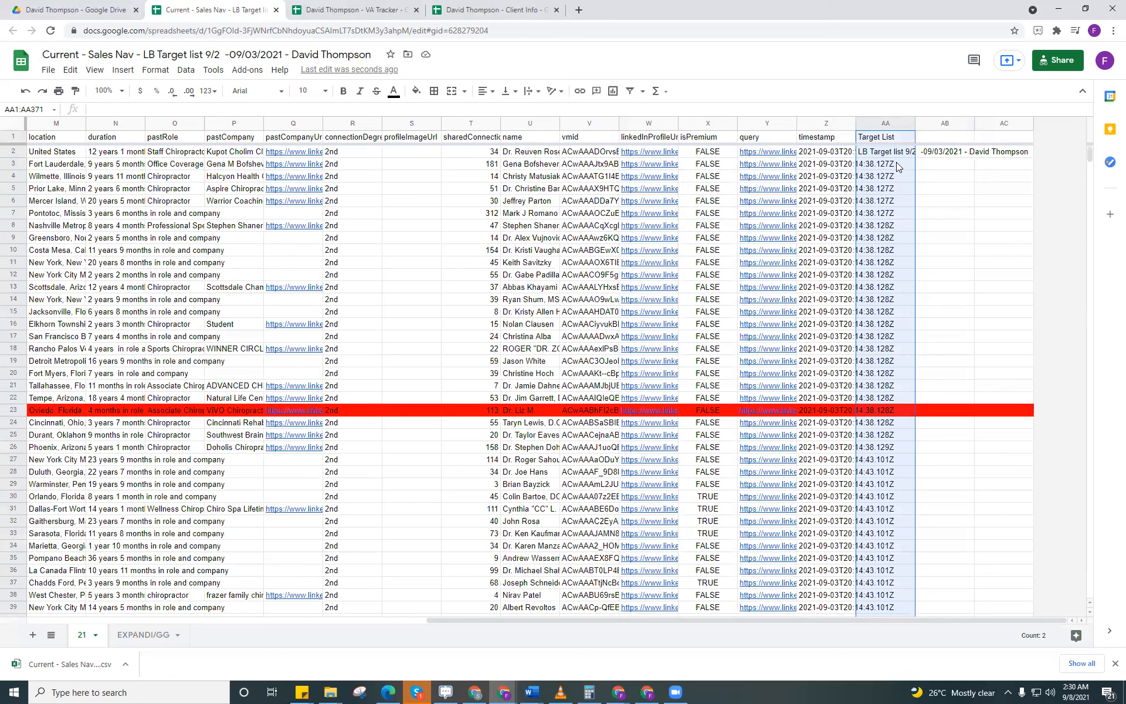
key("shift+Down")
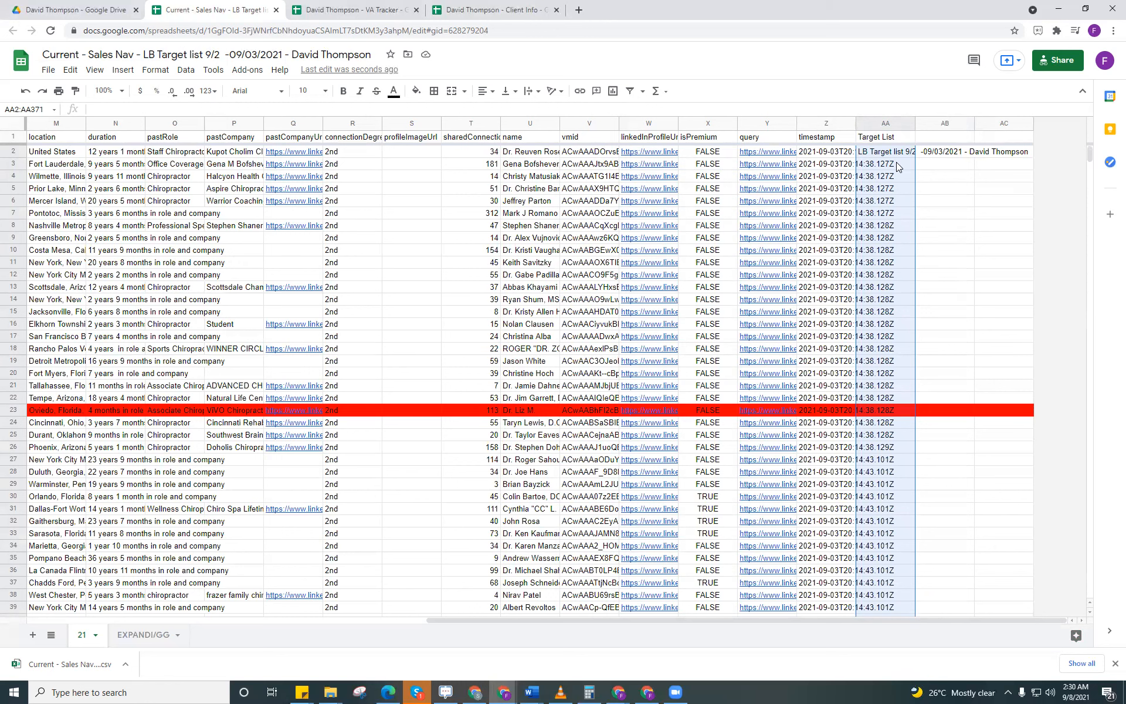
key("ctrl+shift+d")
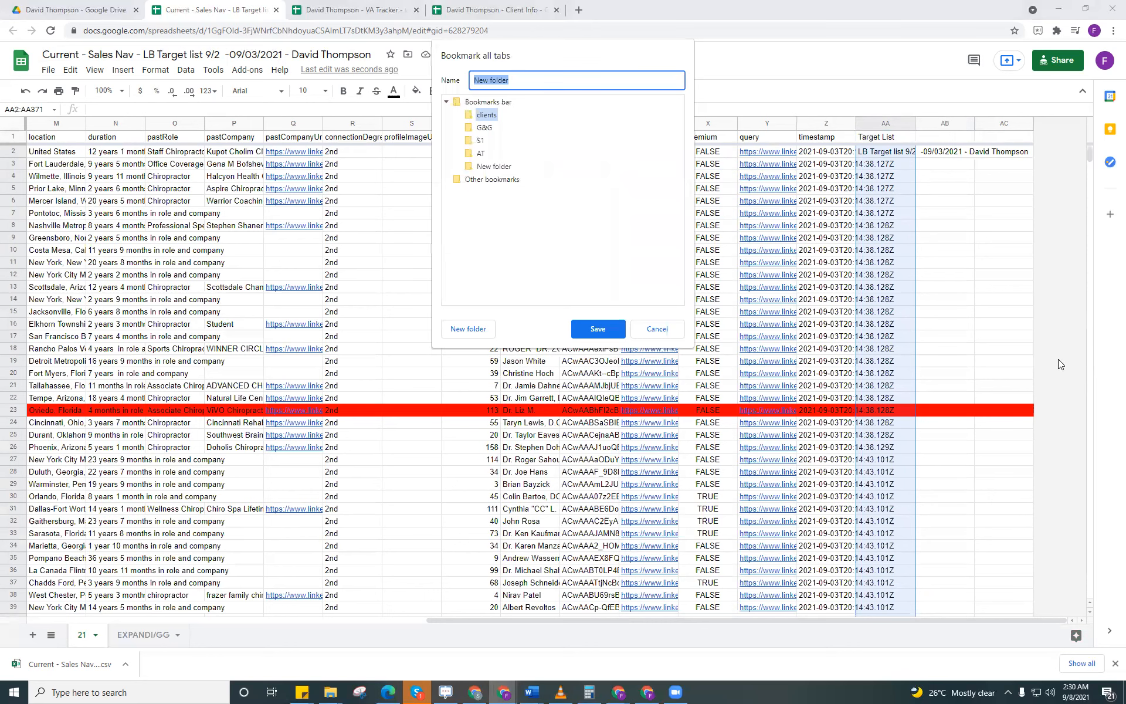
key("Escape")
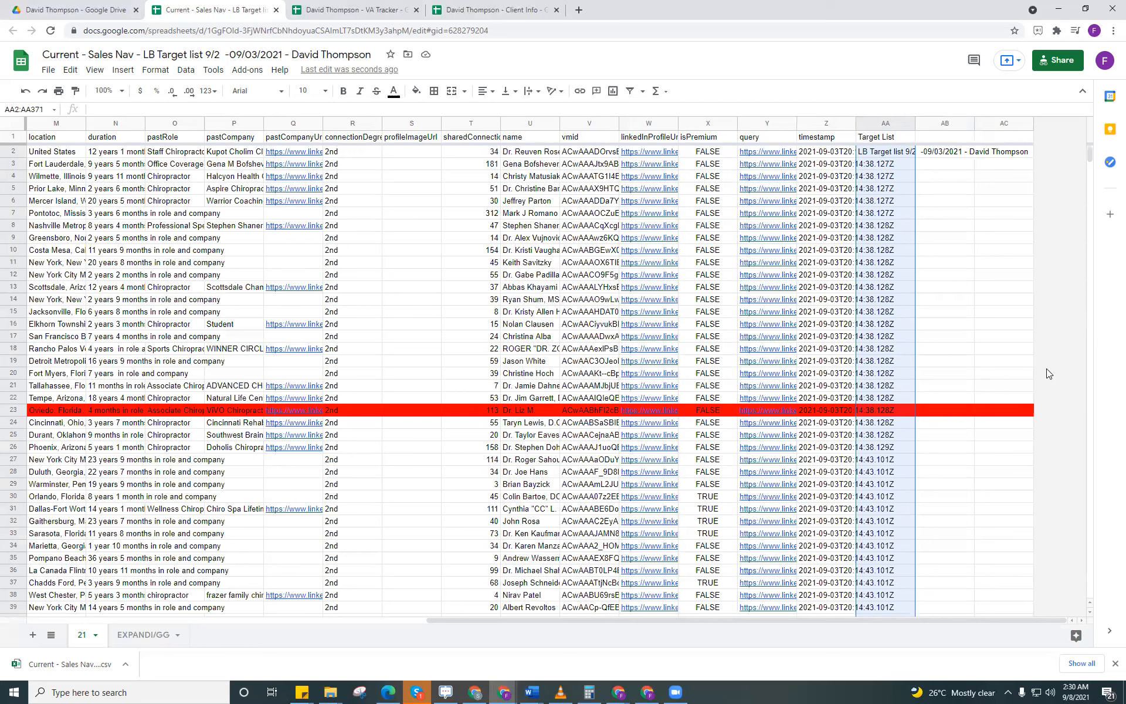
key("ctrl+d")
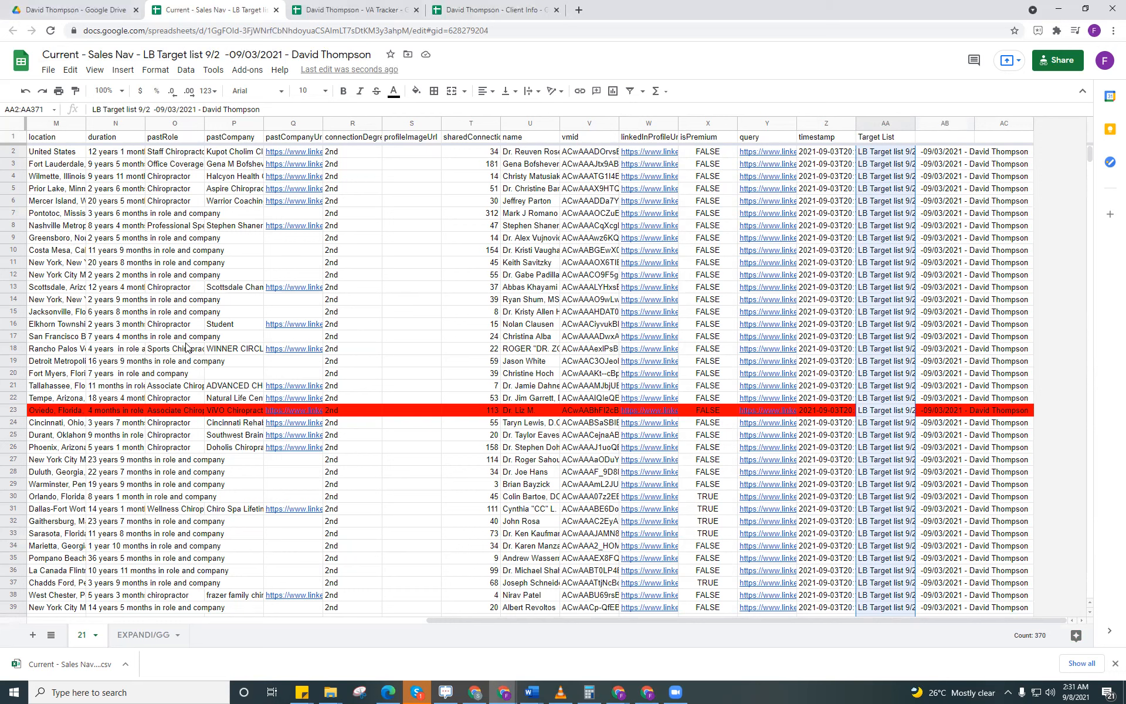
Step: Download the current sheet as a comma-separated values (.csv) file
left_click(48, 70)
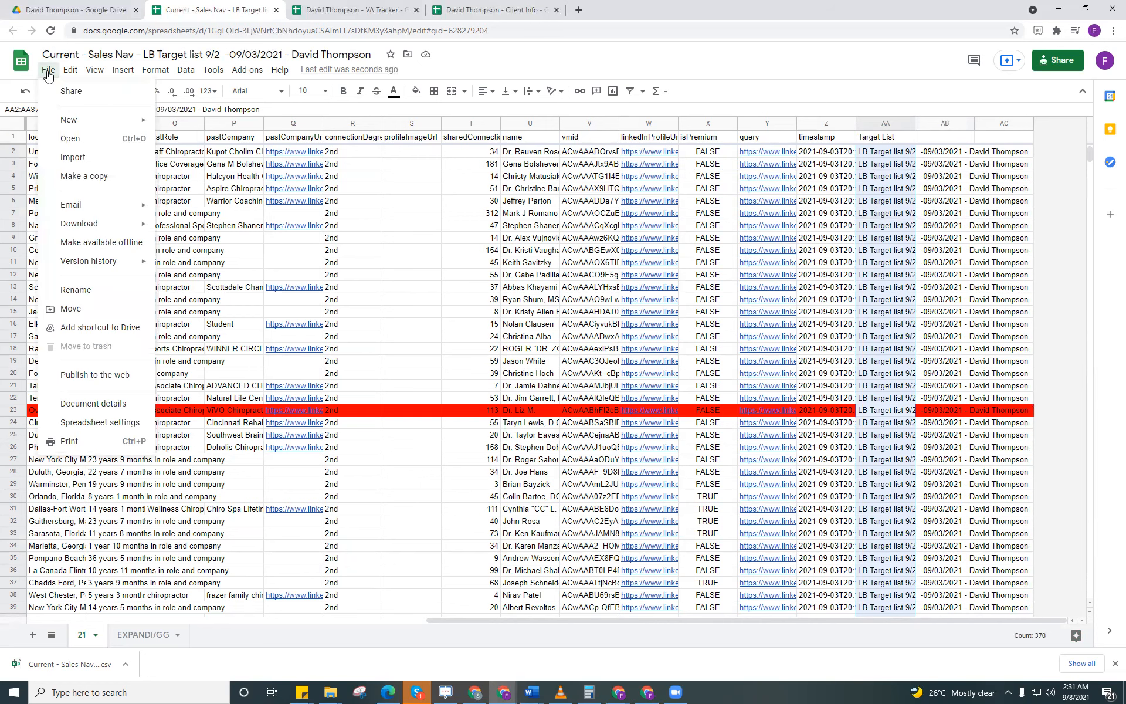
mouse_move(98, 229)
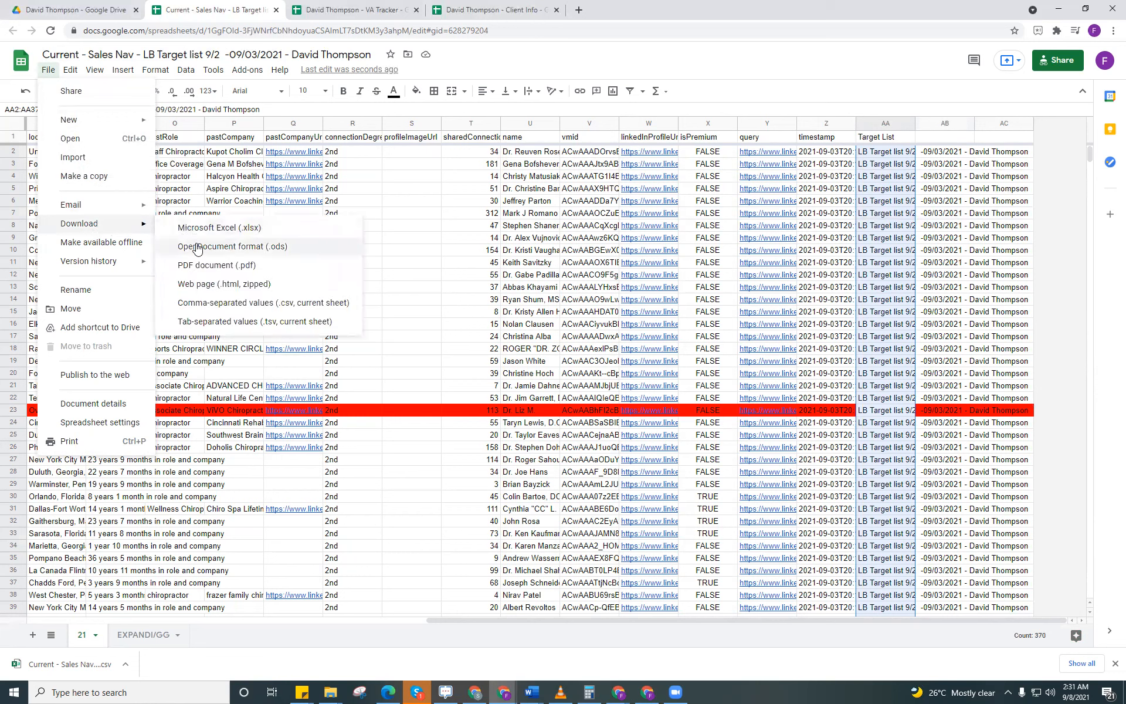
left_click(214, 303)
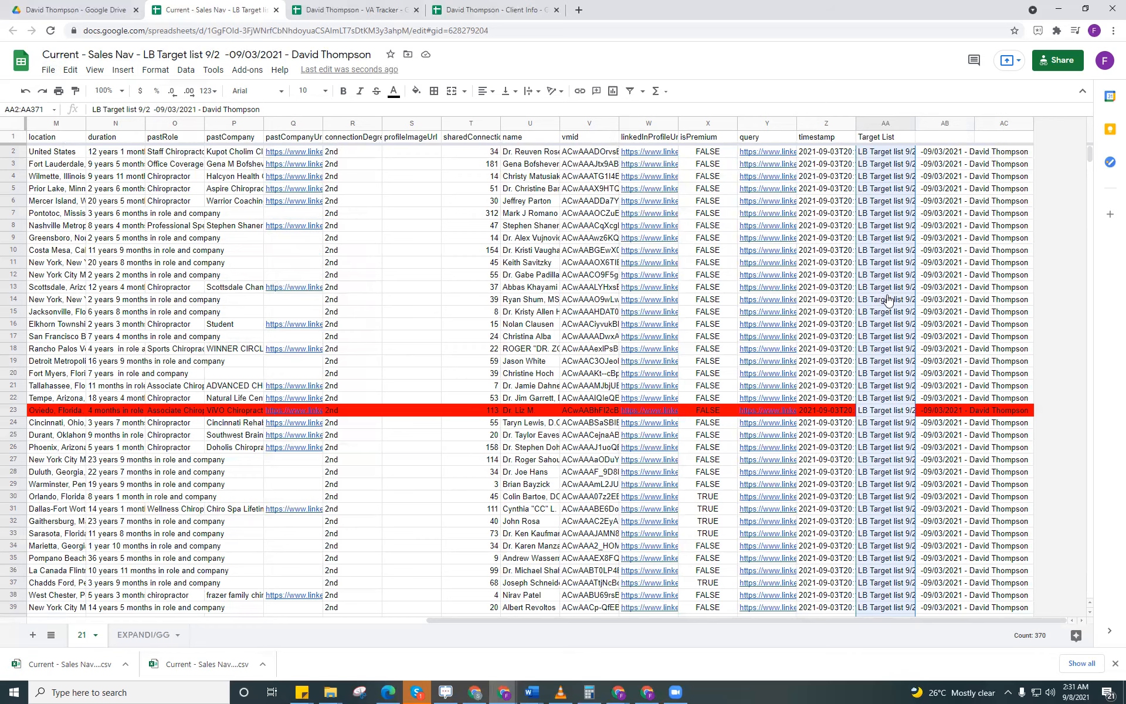
Step: Switch to the Airtable base and load the newest "Current - Sales Nav - LB Target list 9_2" CSV from Downloads into the CSV import app
key("alt+Tab")
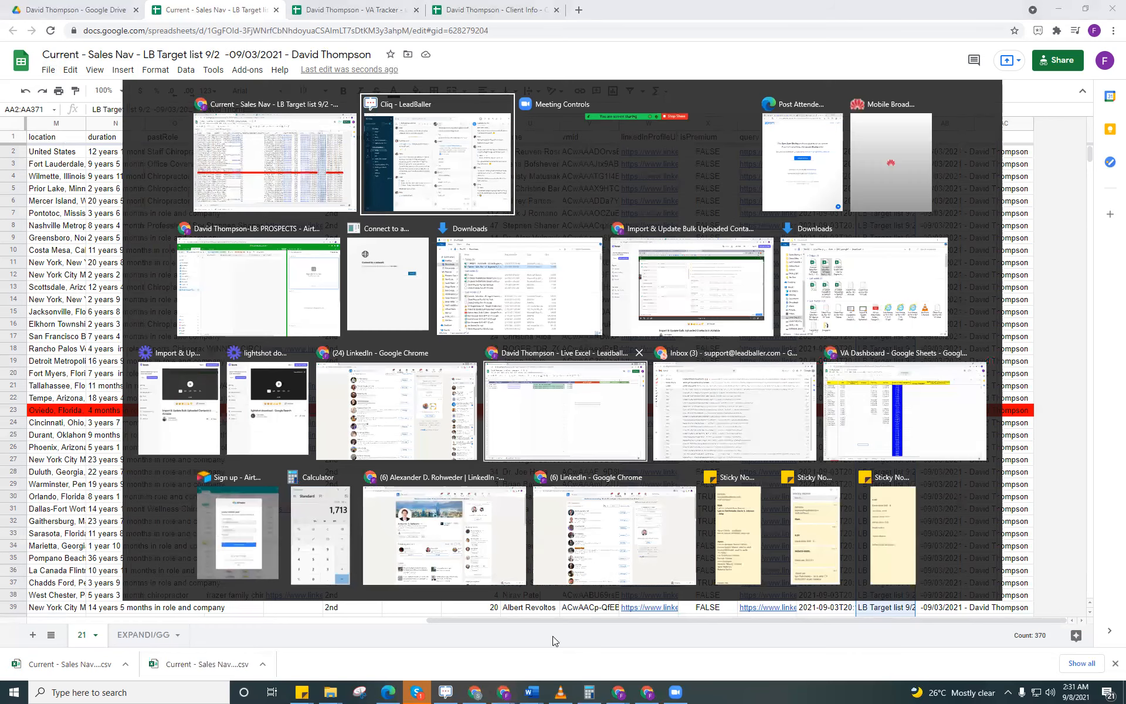
key("alt+Tab")
key("alt+Tab")
key("alt+Tab")
key("alt+Tab")
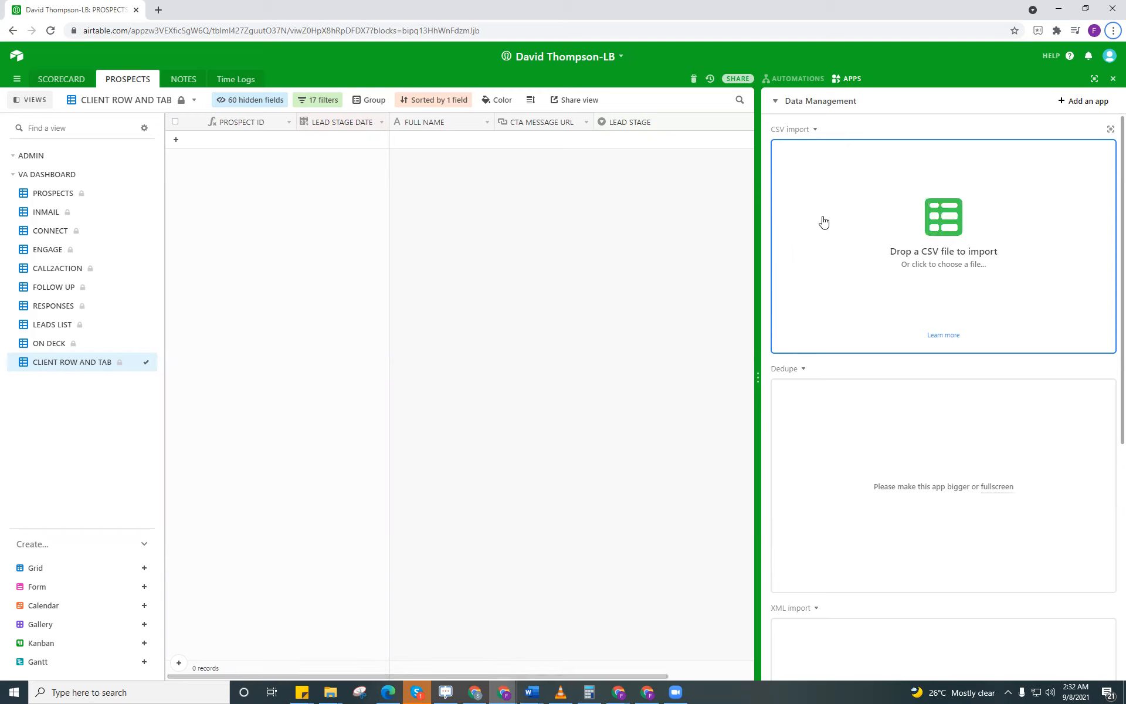
left_click(867, 240)
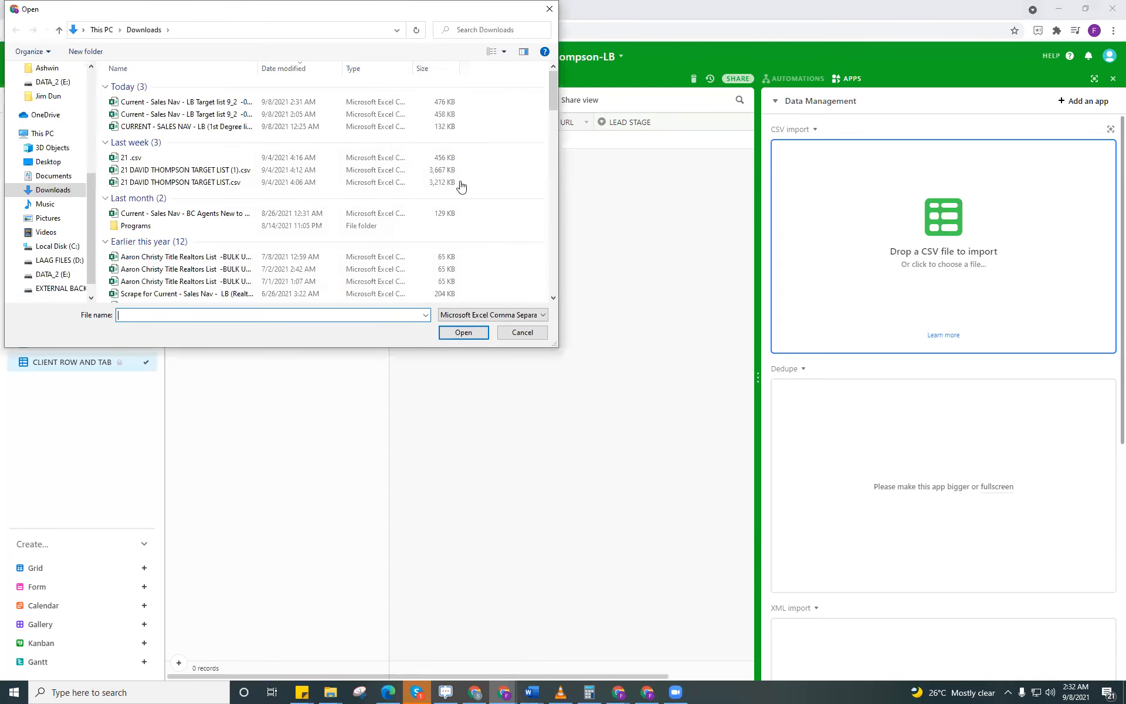
left_click(327, 106)
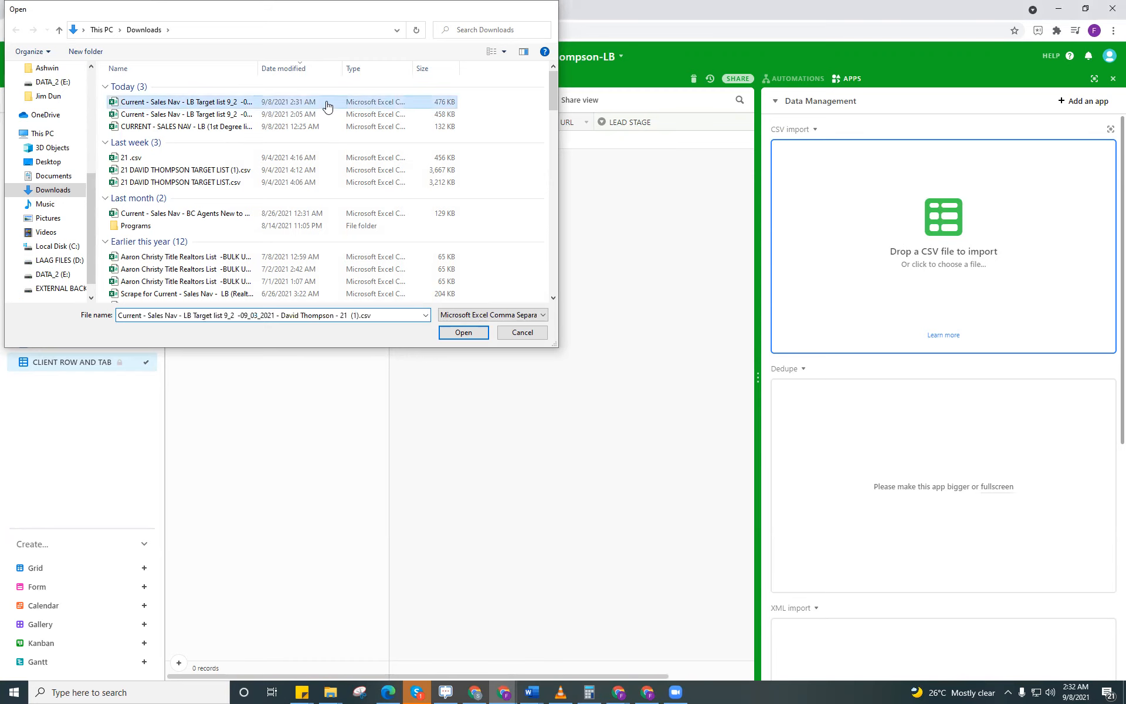
key("Return")
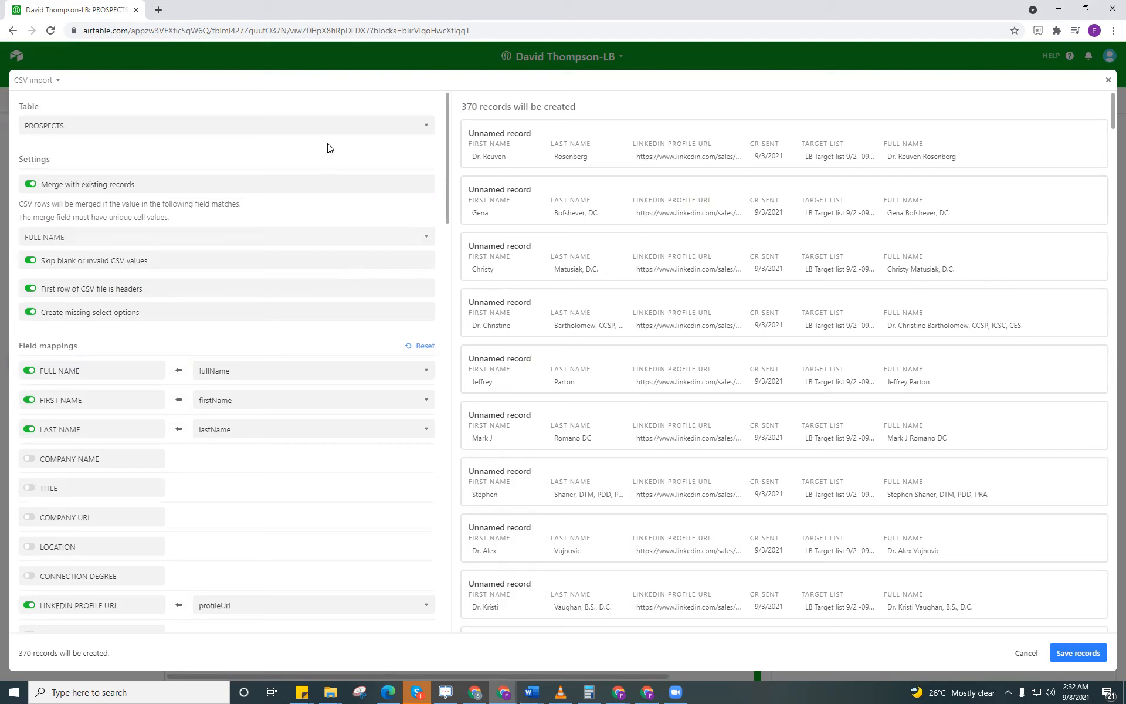
Step: Choose PROSPECTS as the import table and turn off merging with existing records
left_click(378, 130)
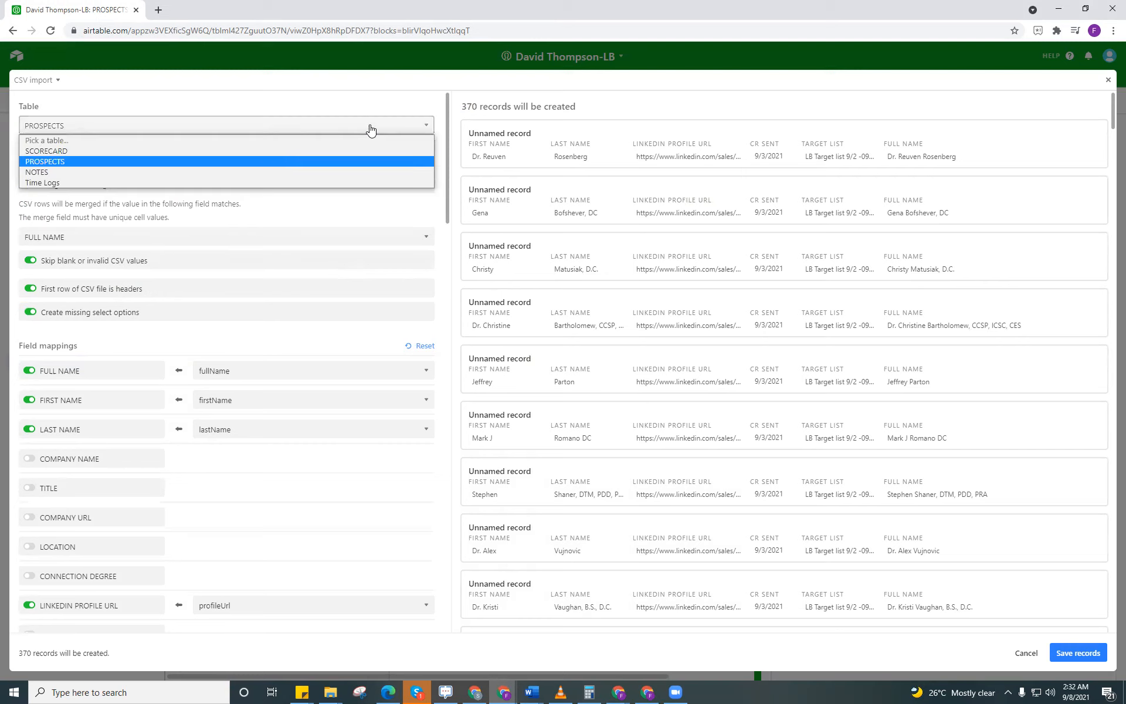
left_click(256, 164)
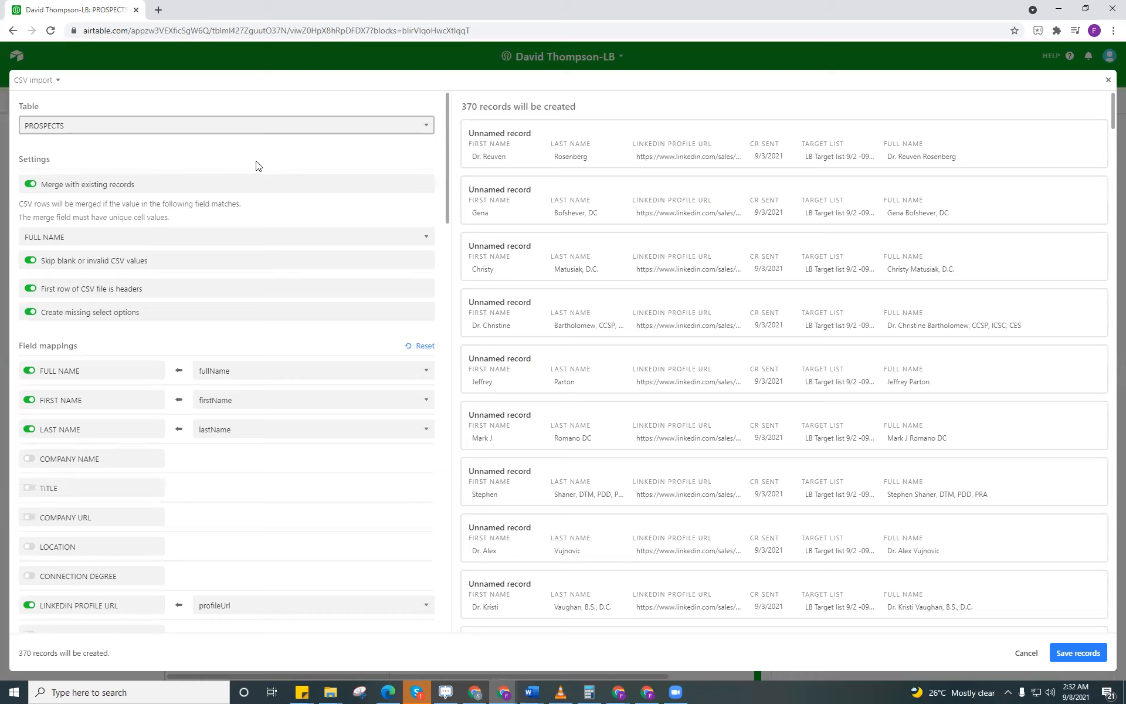
left_click(30, 184)
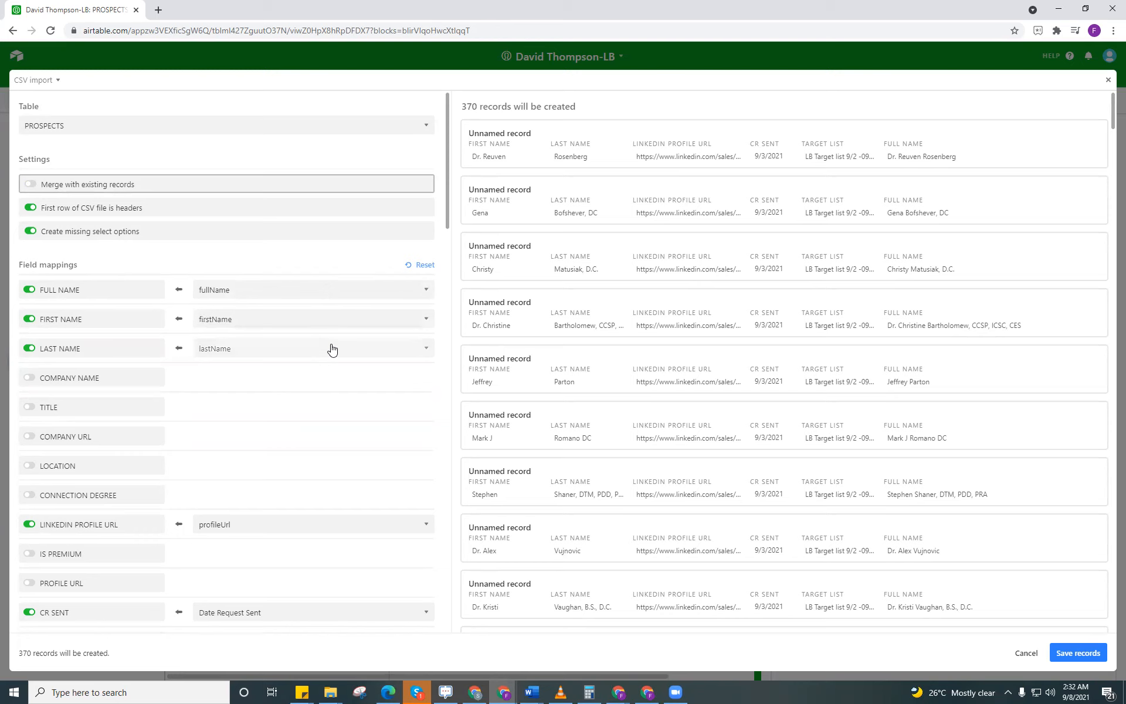
Step: Enable the COMPANY NAME and TITLE fields, mapping them to the companyName and title CSV columns
scroll(328, 386, "down", 1)
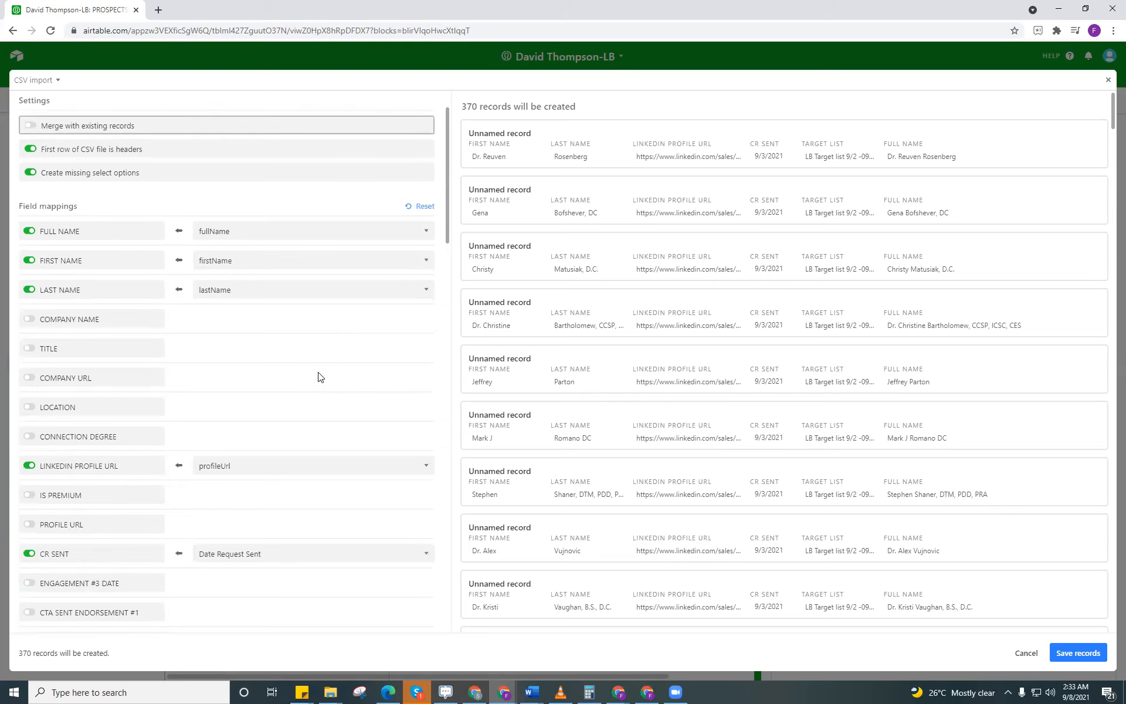
left_click(29, 318)
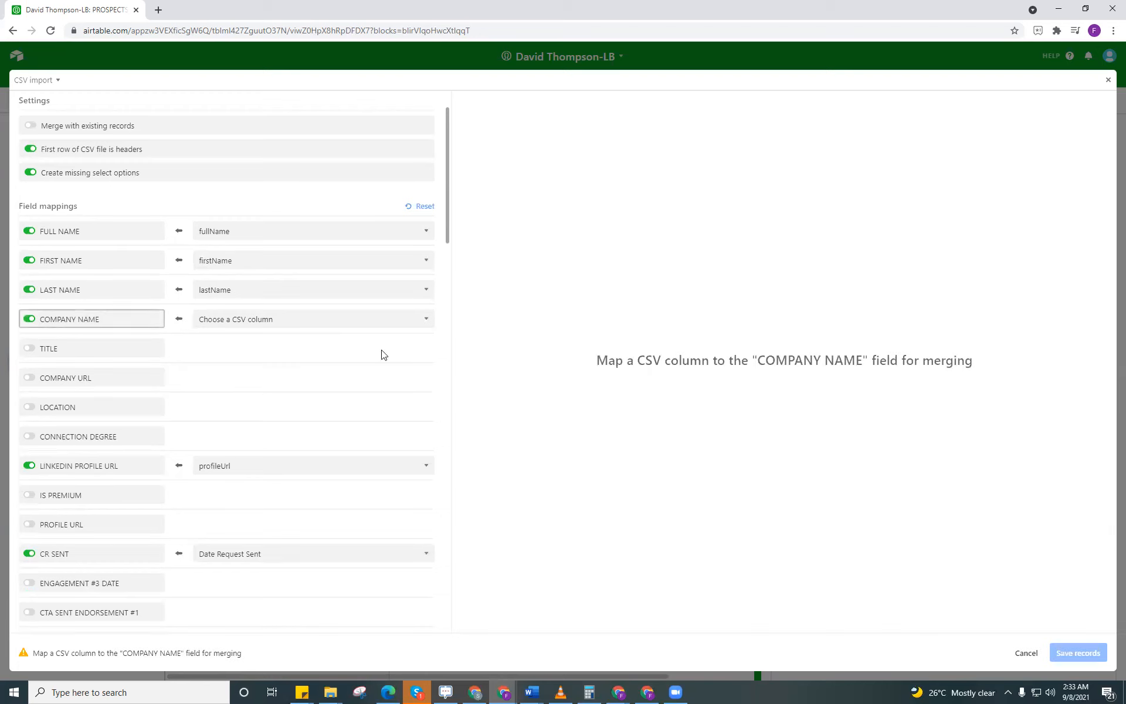
left_click(425, 322)
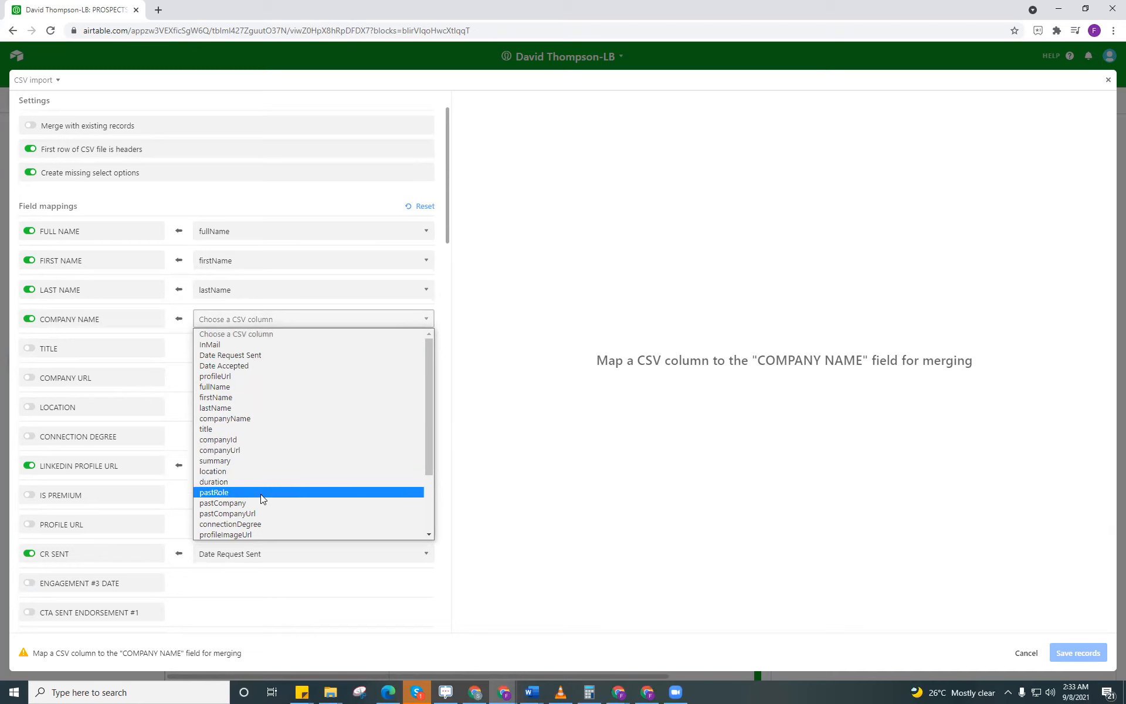
left_click(254, 418)
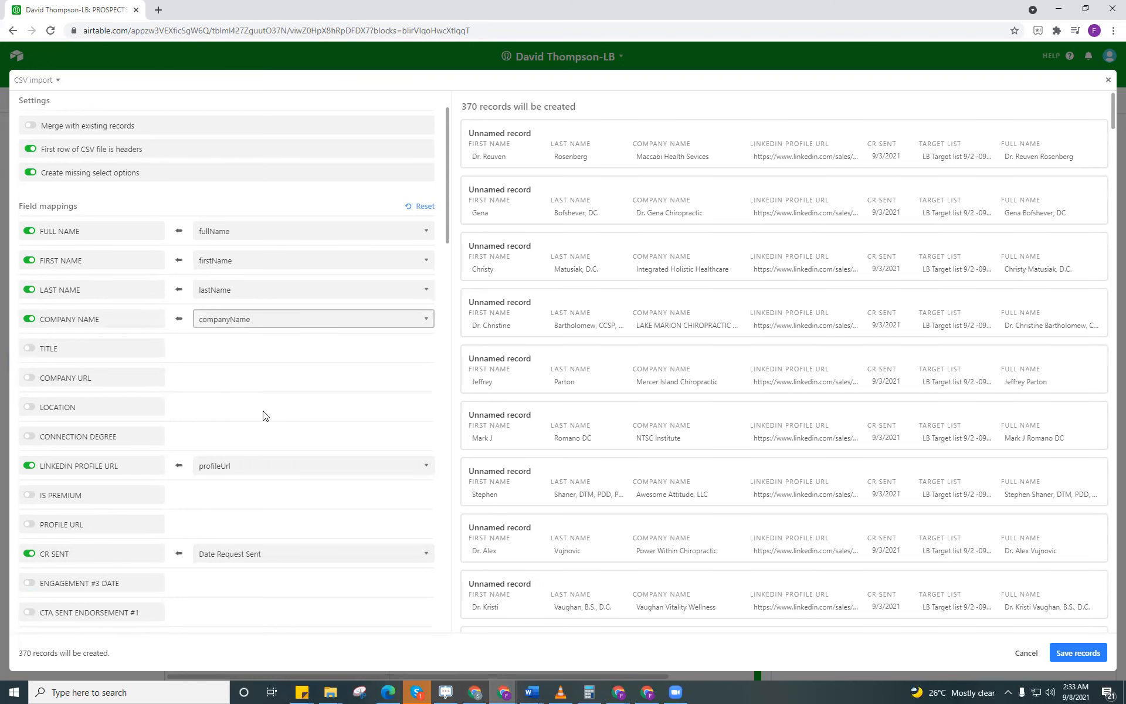
left_click(28, 350)
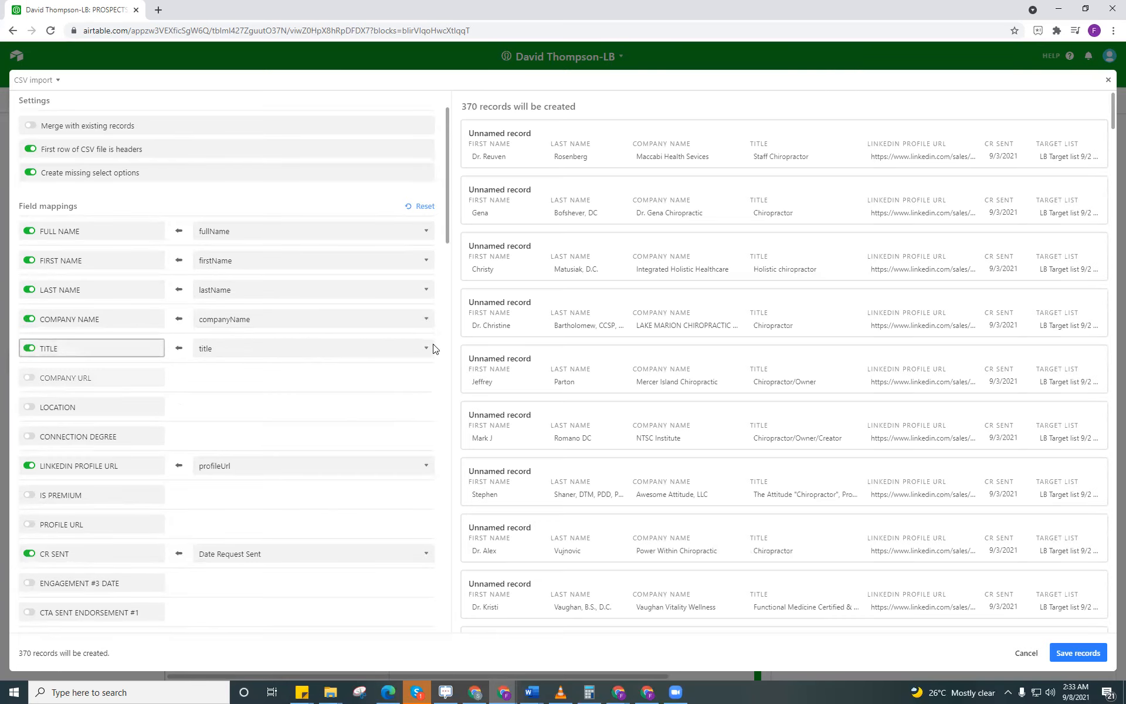
left_click(433, 348)
Step: Enable the COMPANY URL and LOCATION fields, mapping them to the companyUrl and location CSV columns
left_click(28, 379)
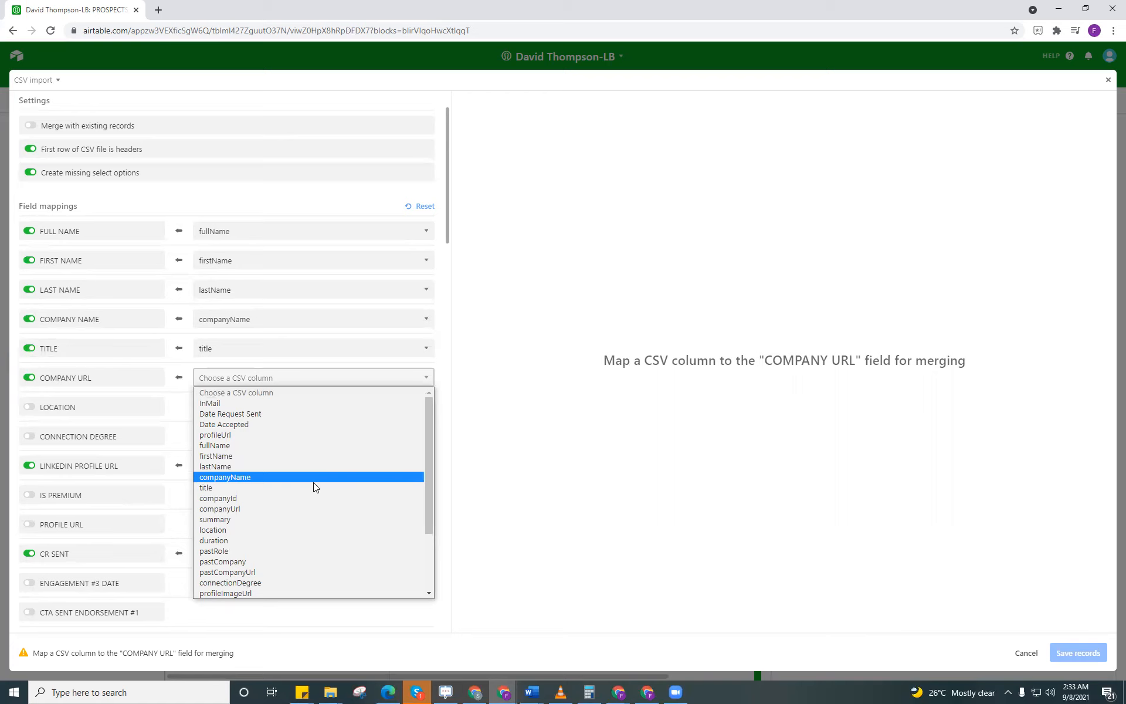
left_click(291, 509)
left_click(56, 421)
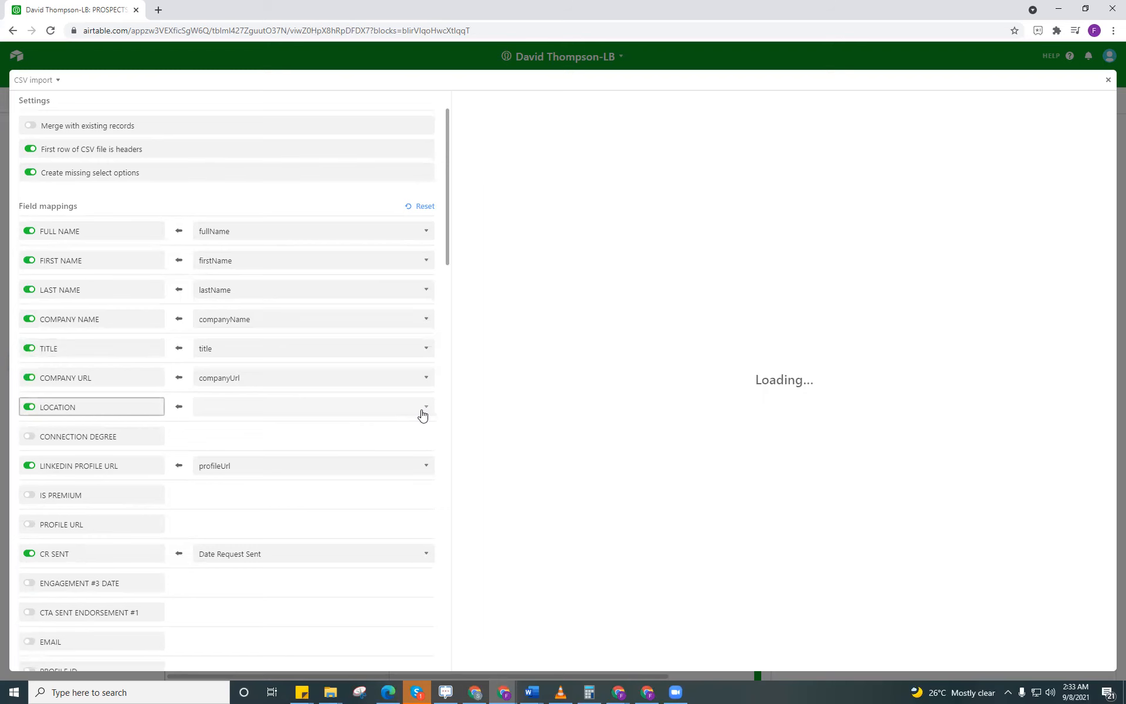
left_click(407, 409)
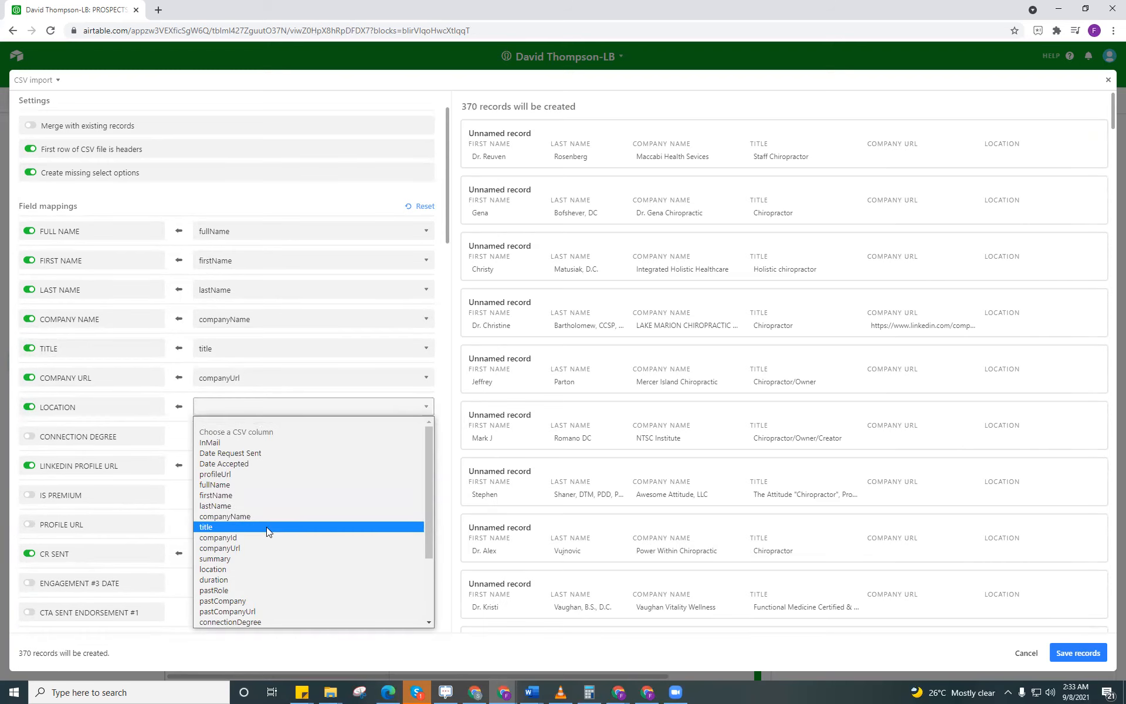
left_click(267, 567)
Step: Enable the CONNECTION DEGREE field and map it to the connectionDegree CSV column
left_click(29, 436)
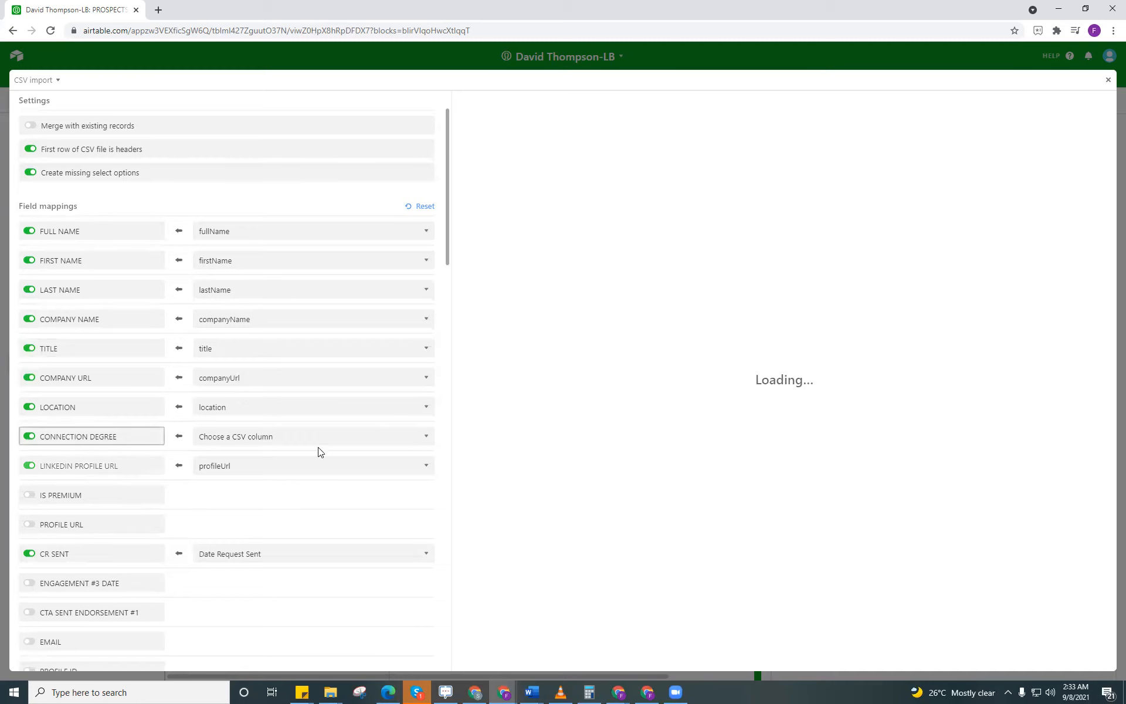
left_click(423, 438)
left_click(293, 641)
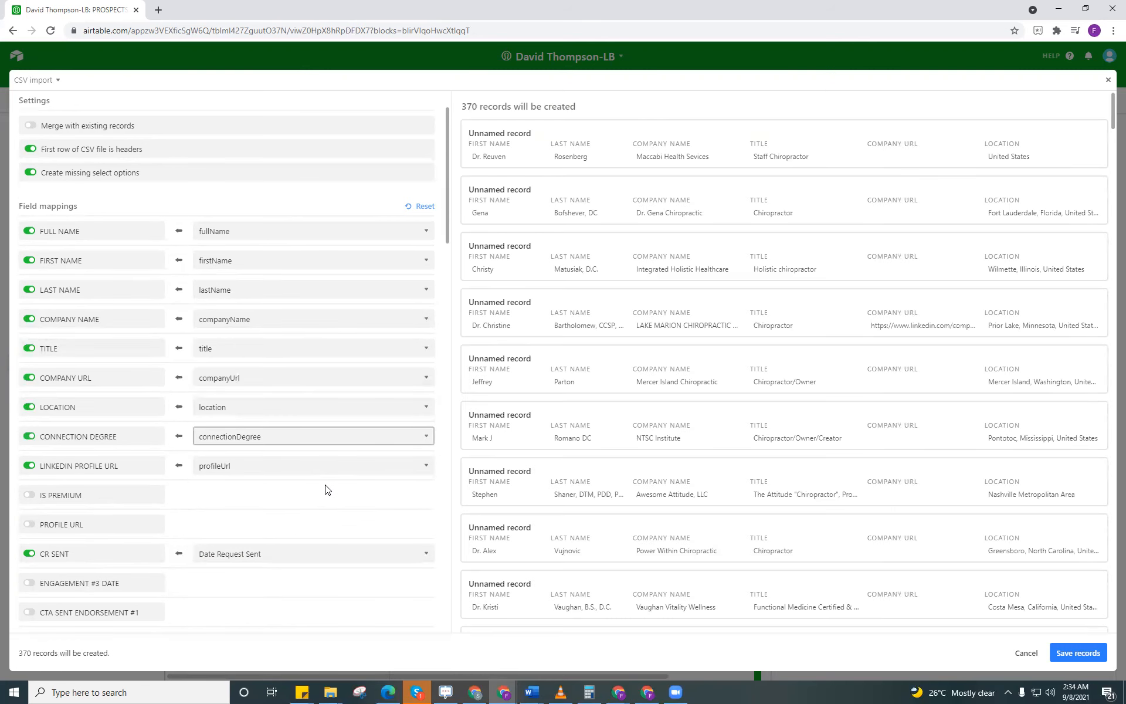
Step: Open the CSV column choices for the LINKEDIN PROFILE URL field mapping
scroll(336, 496, "down", 1)
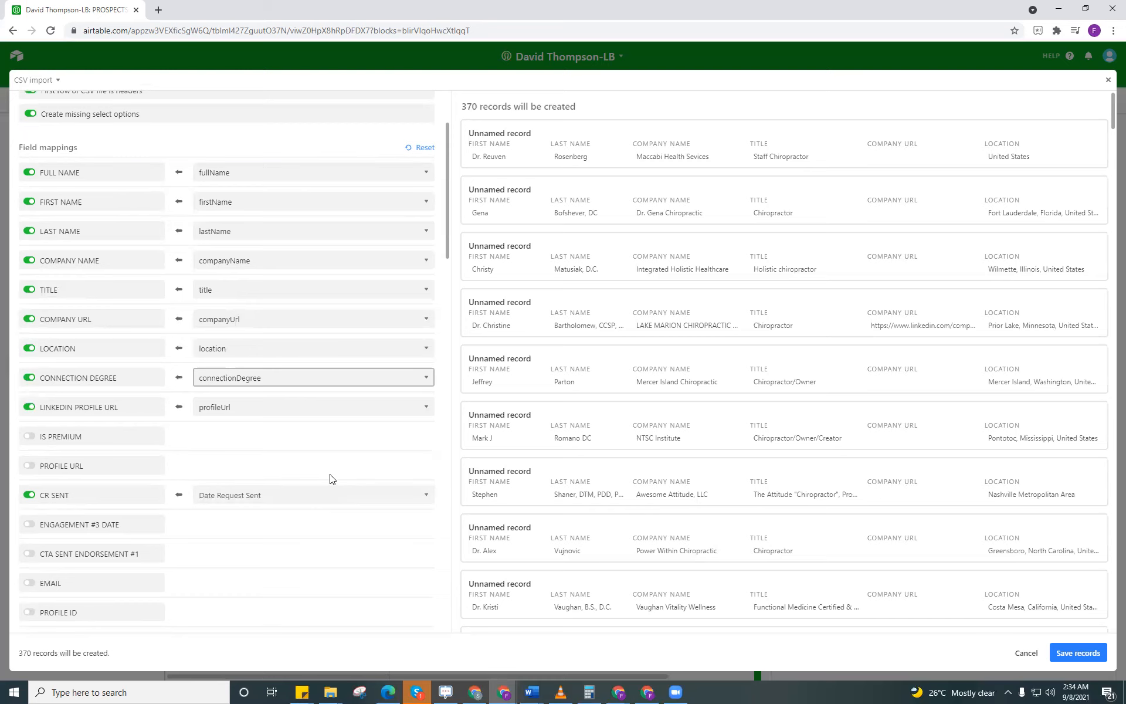
scroll(324, 432, "up", 1)
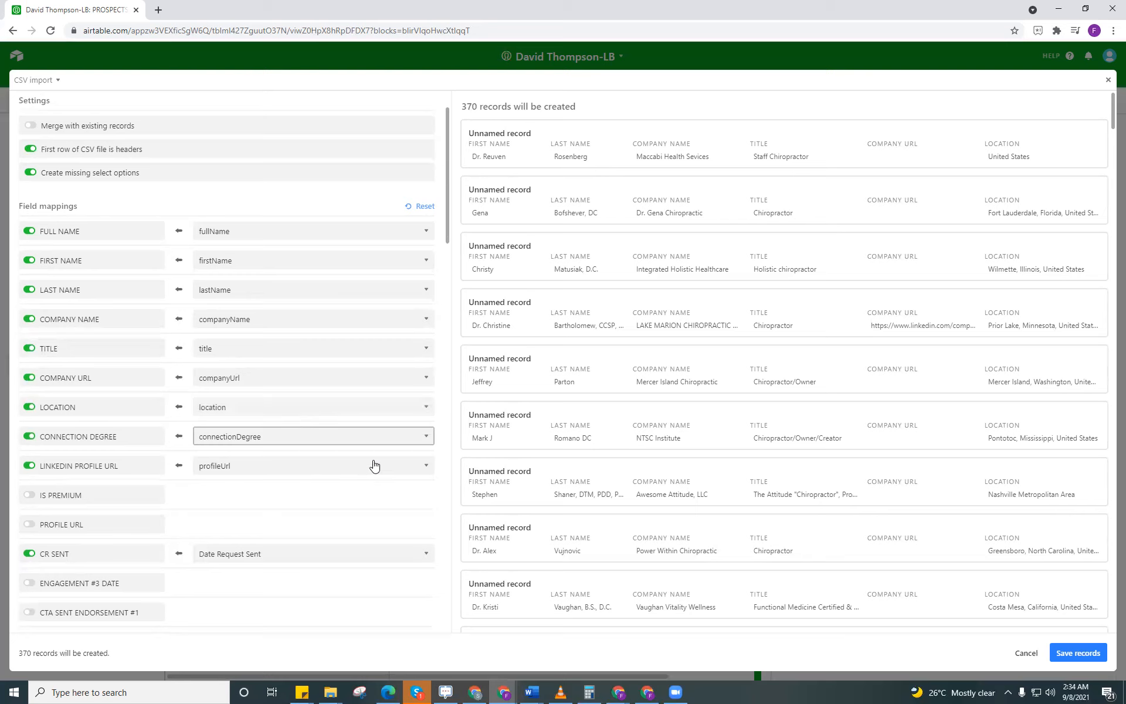
left_click(426, 469)
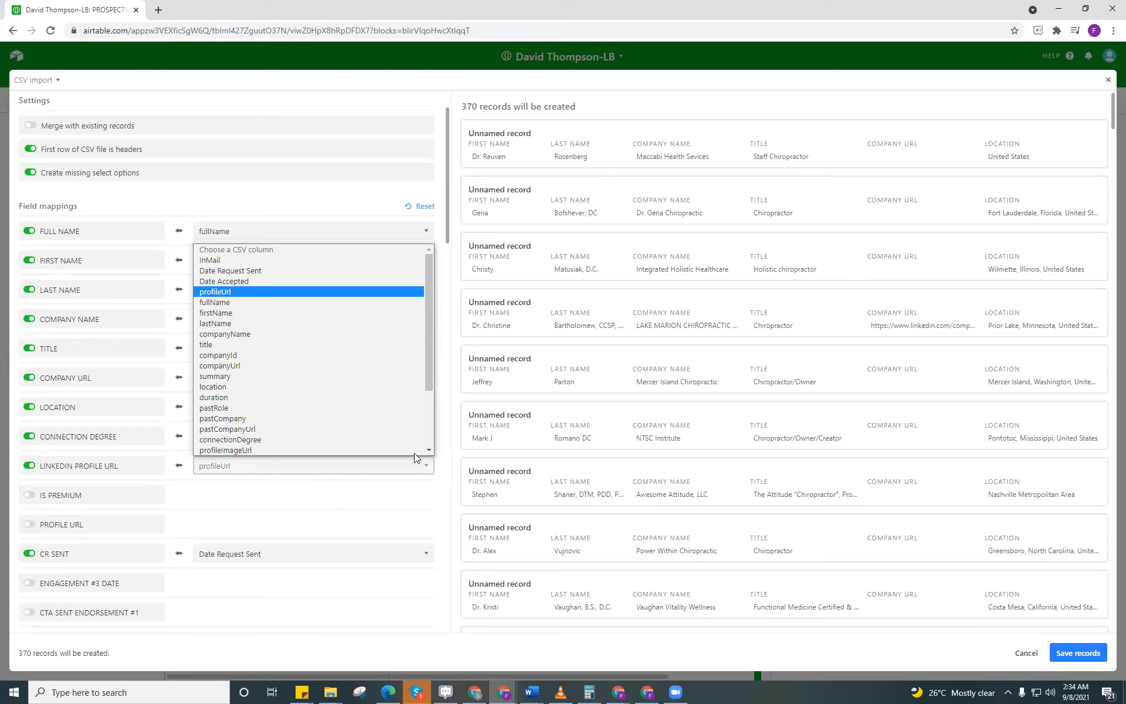
scroll(411, 449, "down", 1)
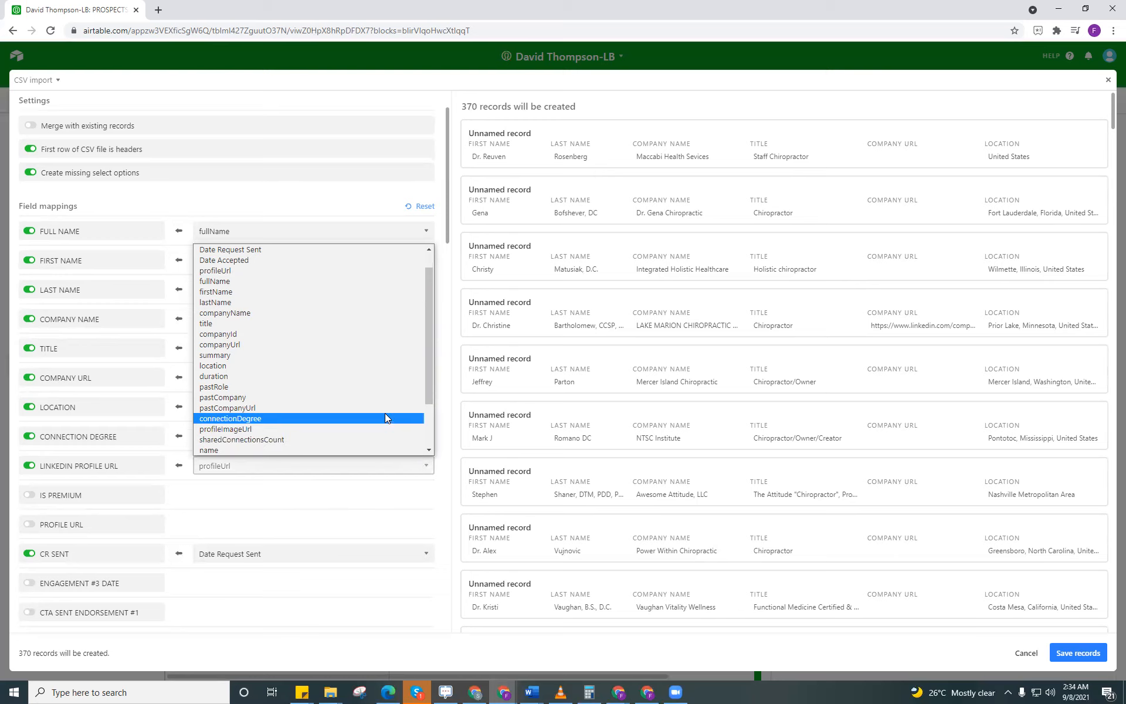
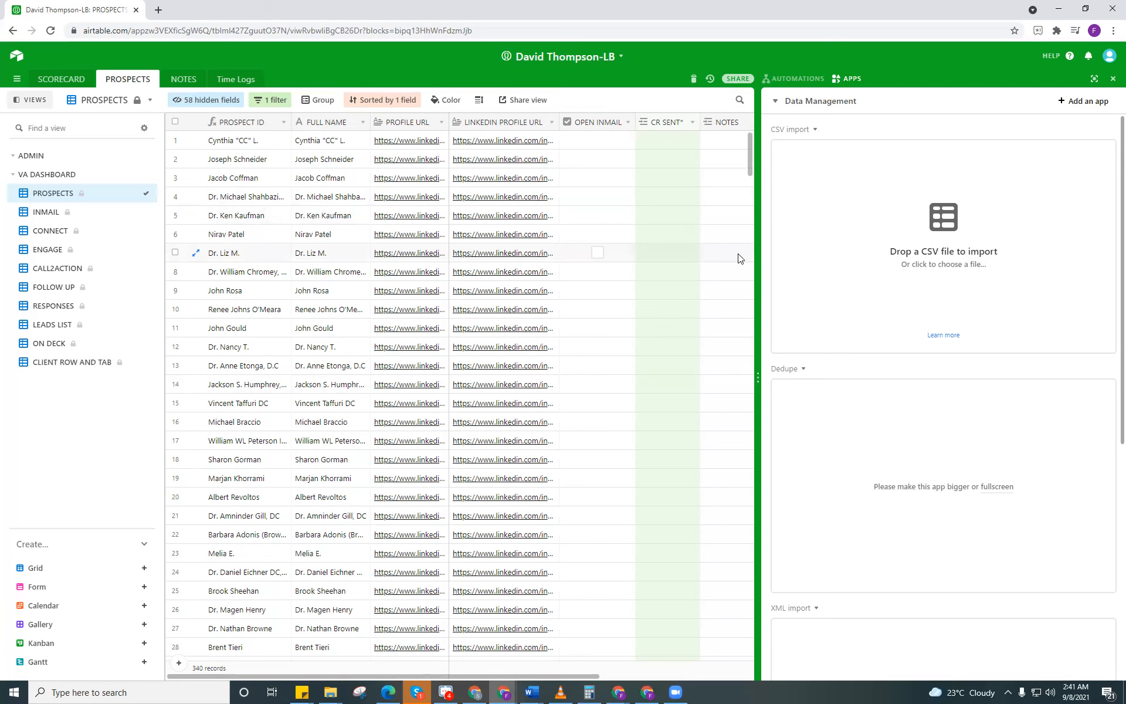
Step: Look through the Data Management apps, from CSV import and Dedupe to XML import and Delete duplicates
scroll(952, 293, "down", 4)
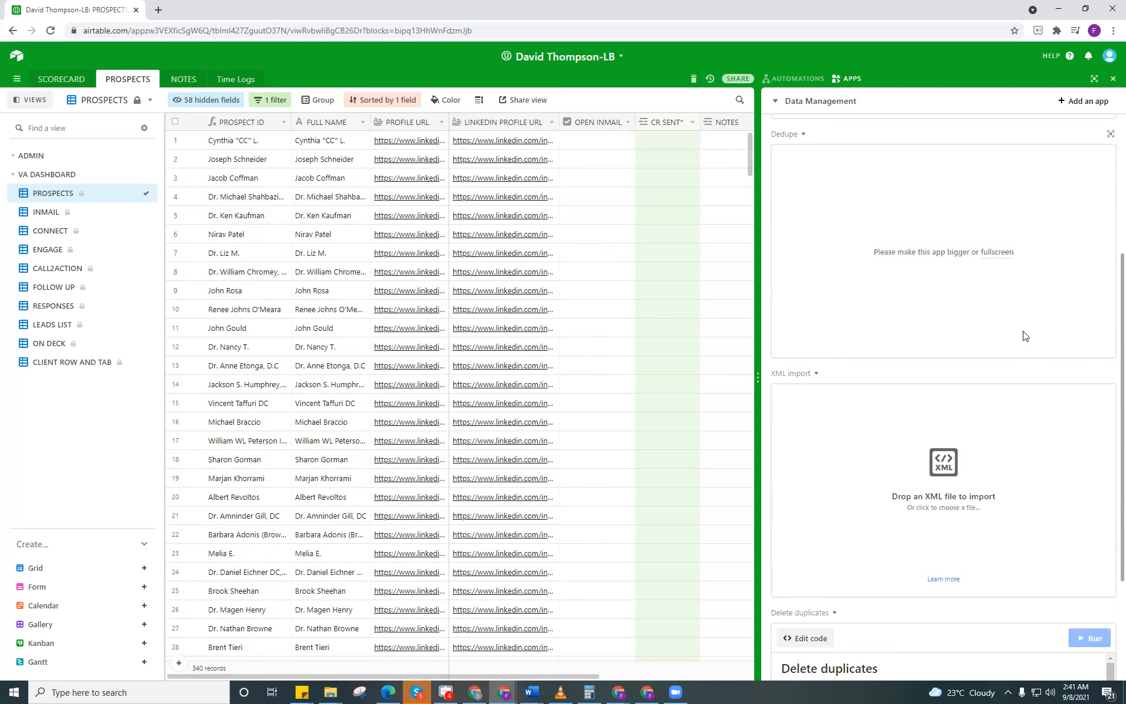
scroll(1024, 335, "down", 3)
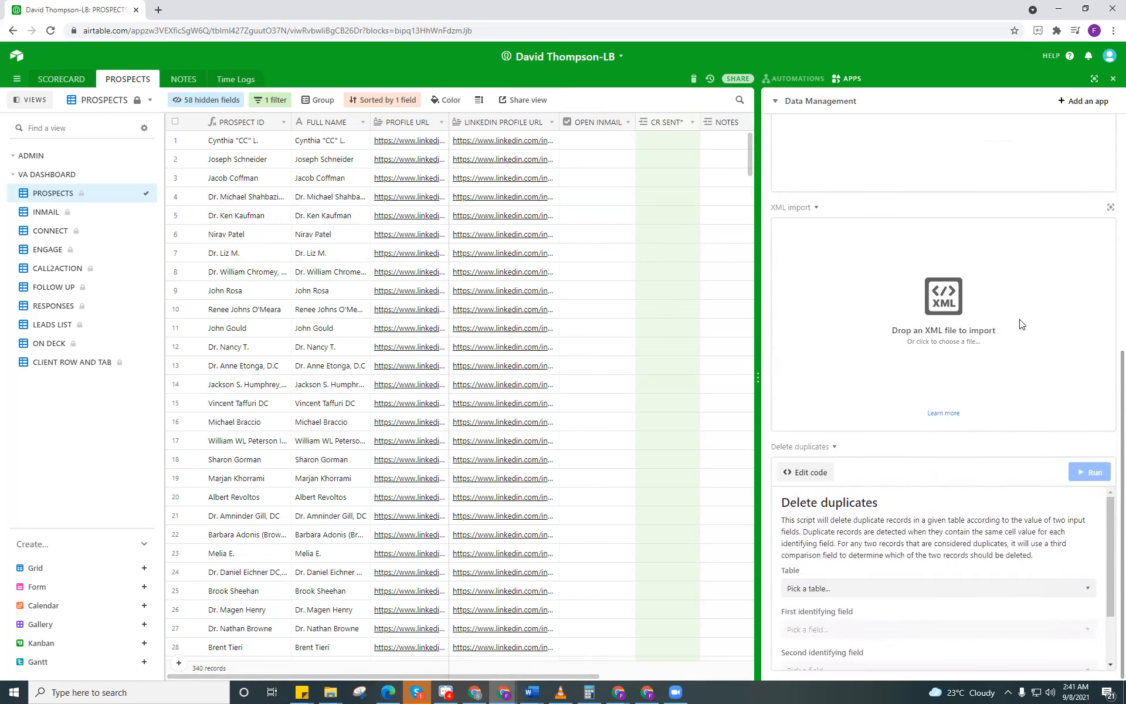
scroll(1021, 323, "up", 3)
scroll(1020, 323, "up", 4)
scroll(1020, 323, "down", 2)
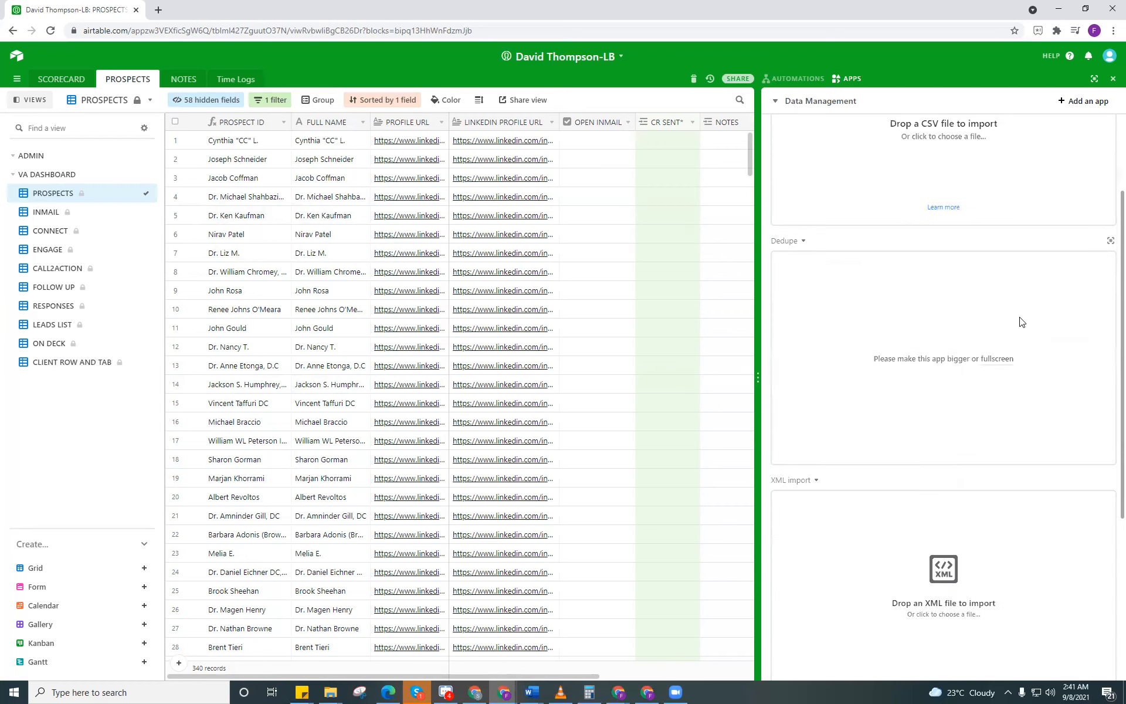
scroll(1020, 322, "down", 5)
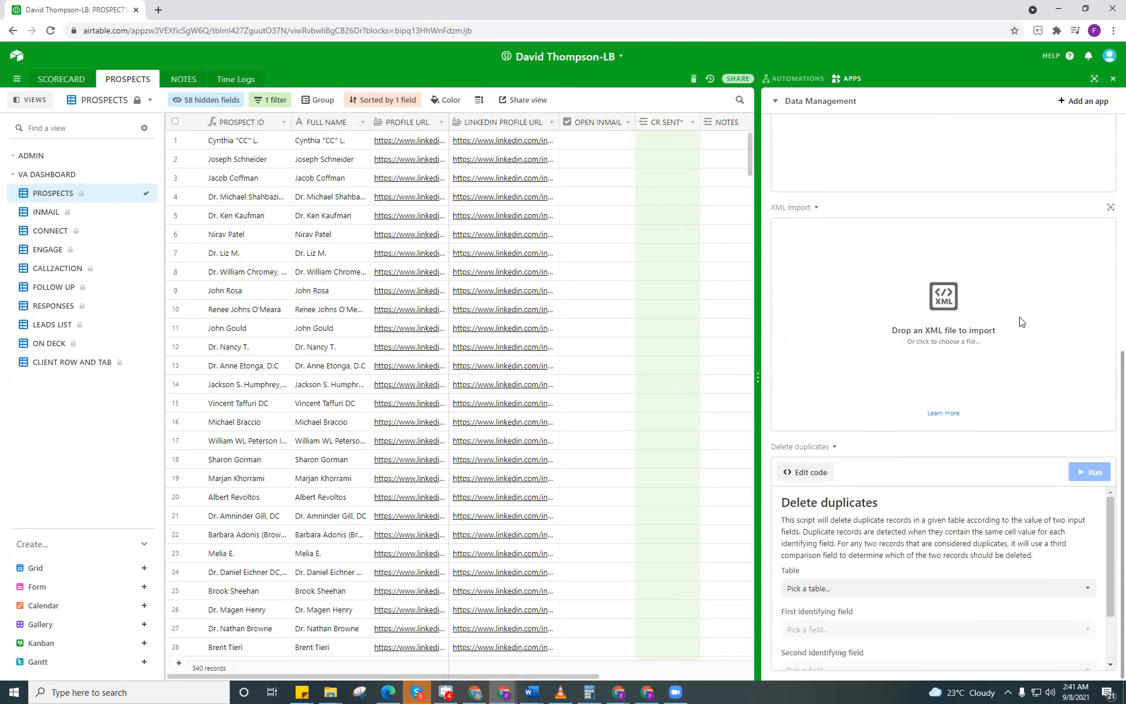
scroll(1020, 322, "up", 7)
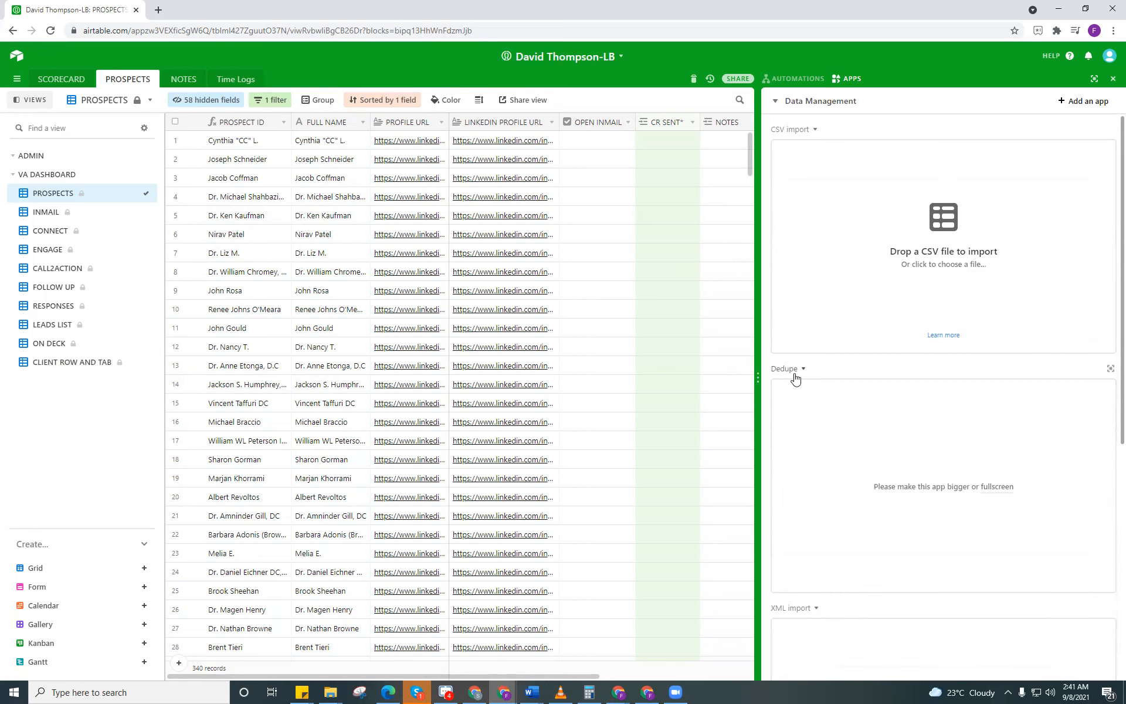
Step: Check the PROSPECTS table for duplicate records in the fullscreen Dedupe app and close it
scroll(795, 378, "down", 1)
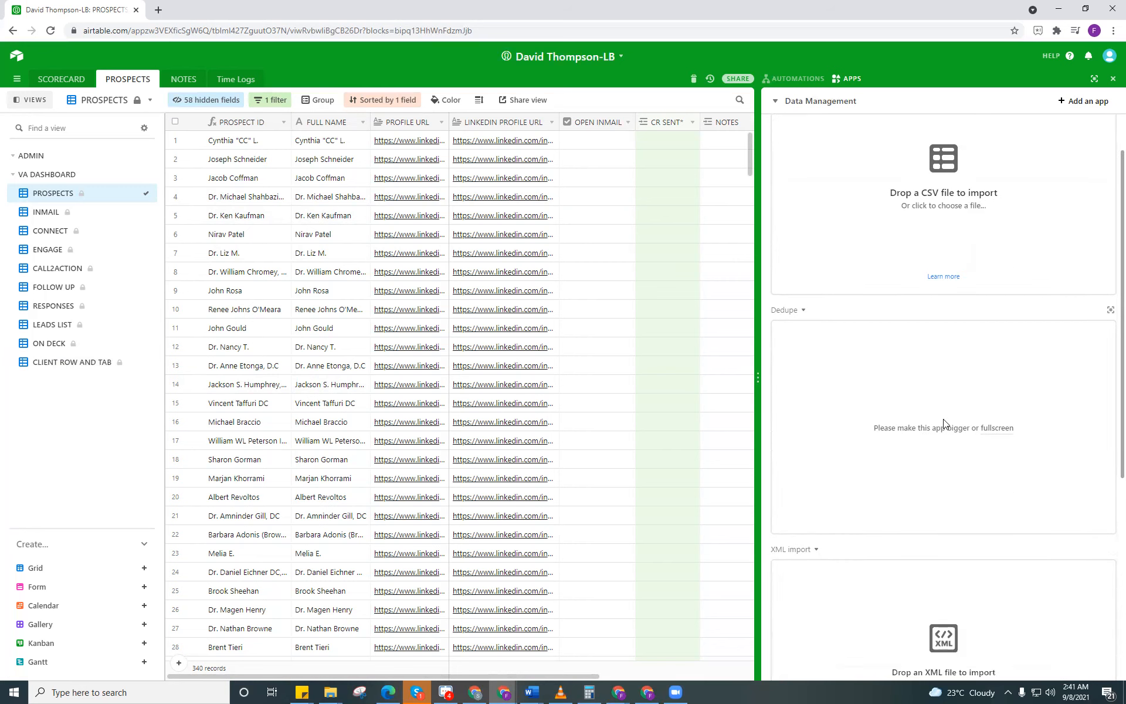
left_click(996, 435)
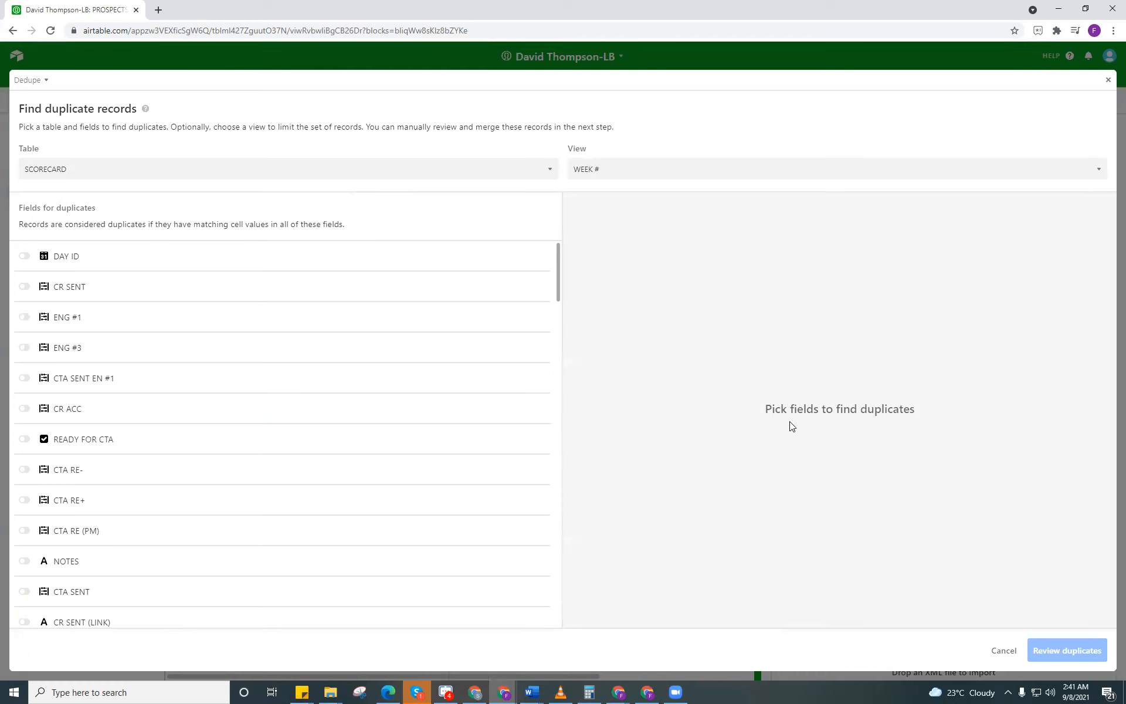
left_click(544, 175)
left_click(473, 207)
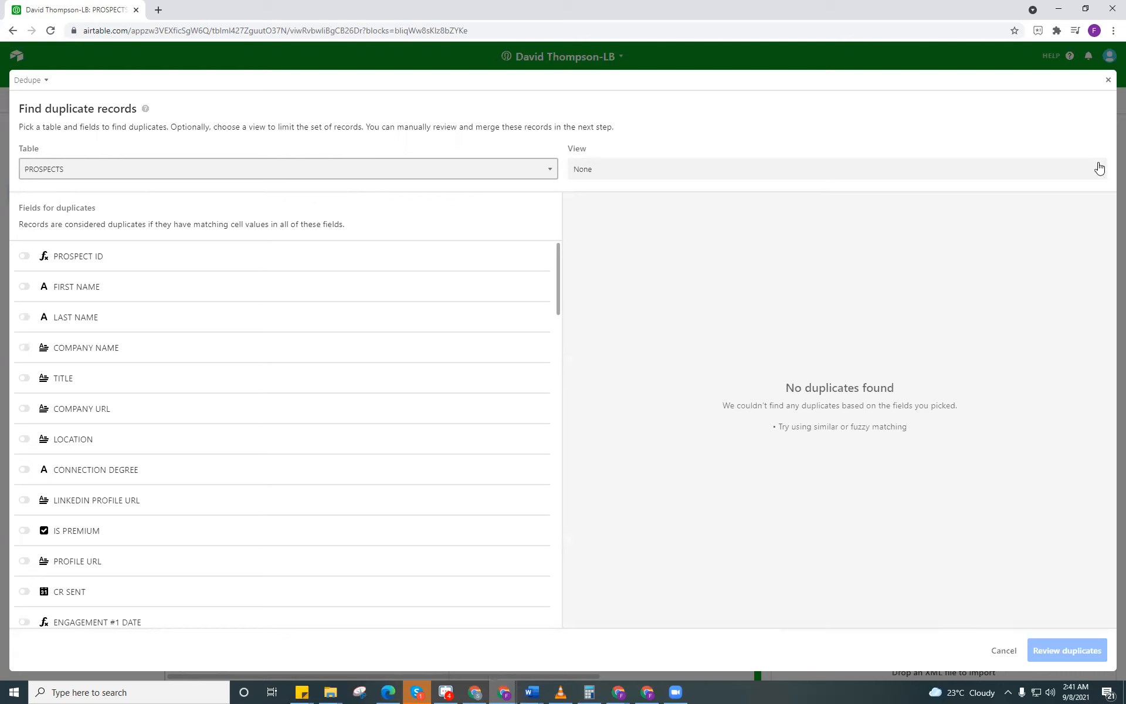
left_click(1109, 84)
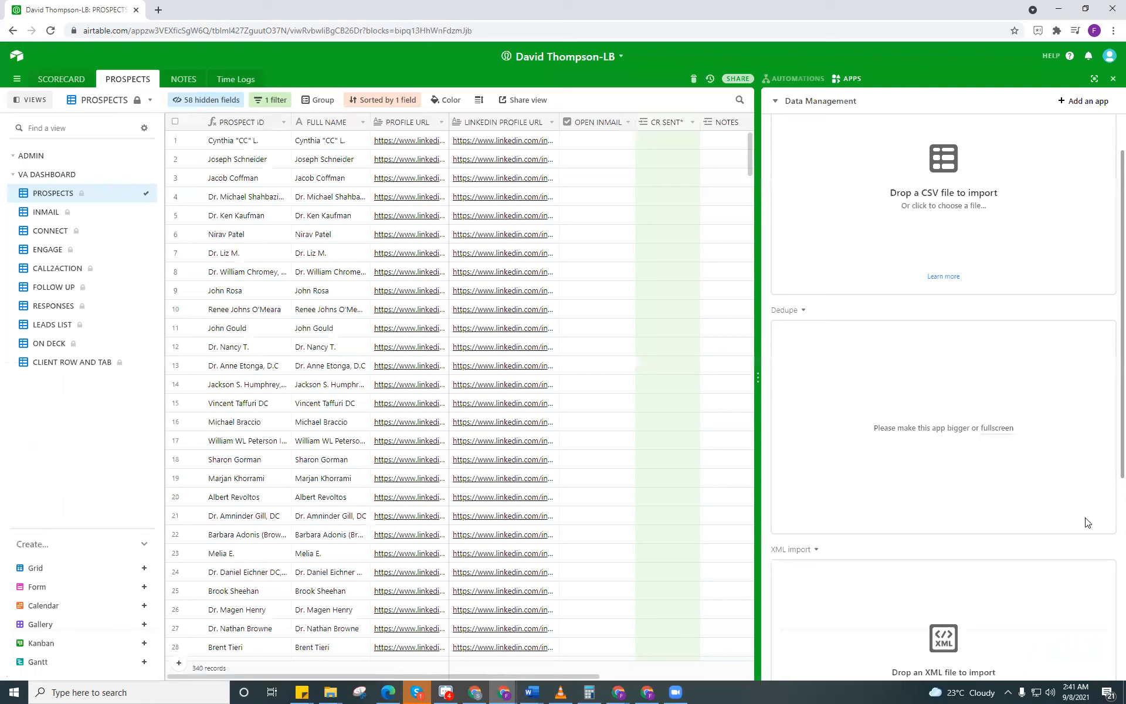
left_click(1087, 522)
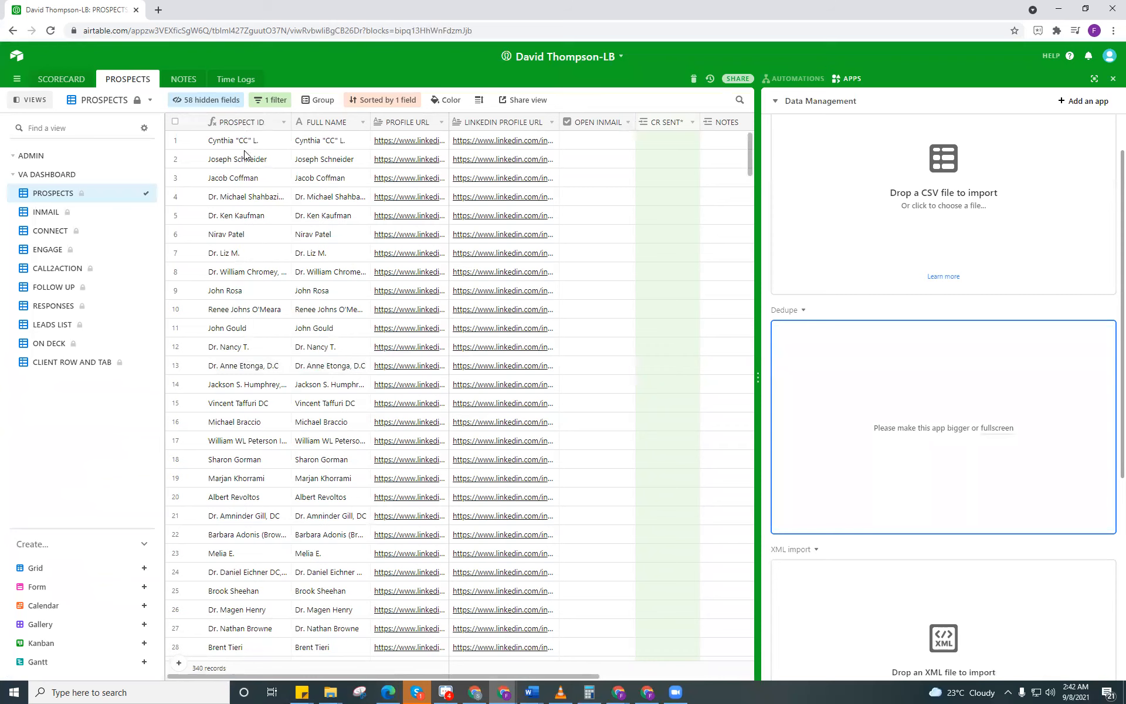
Step: Switch to the LB Target list spreadsheet and select the profileUrl entries from D2 to the last filled row to count them
key("alt+Tab")
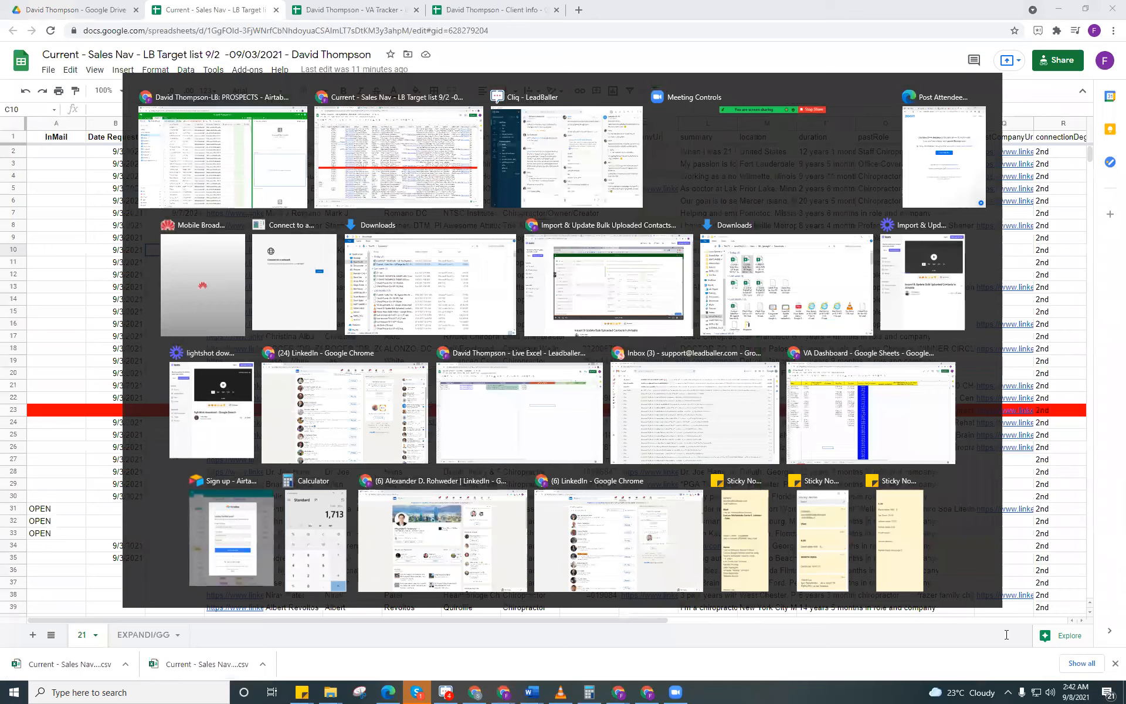
key("alt+Tab")
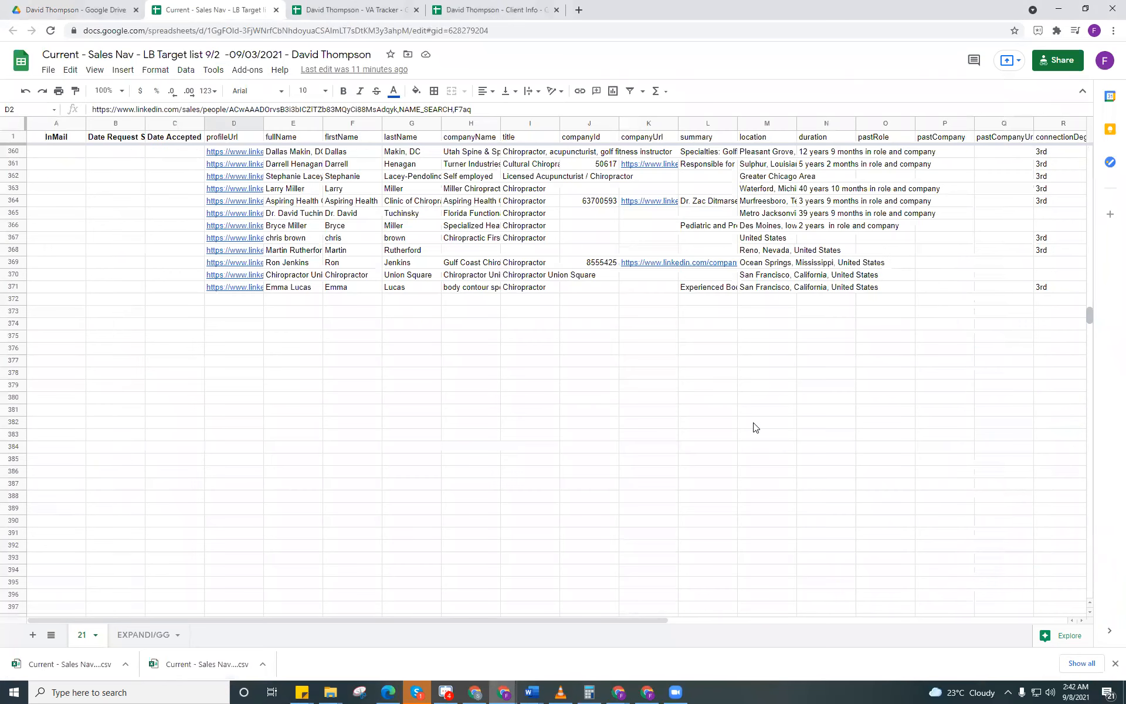
key("ctrl+shift+Down")
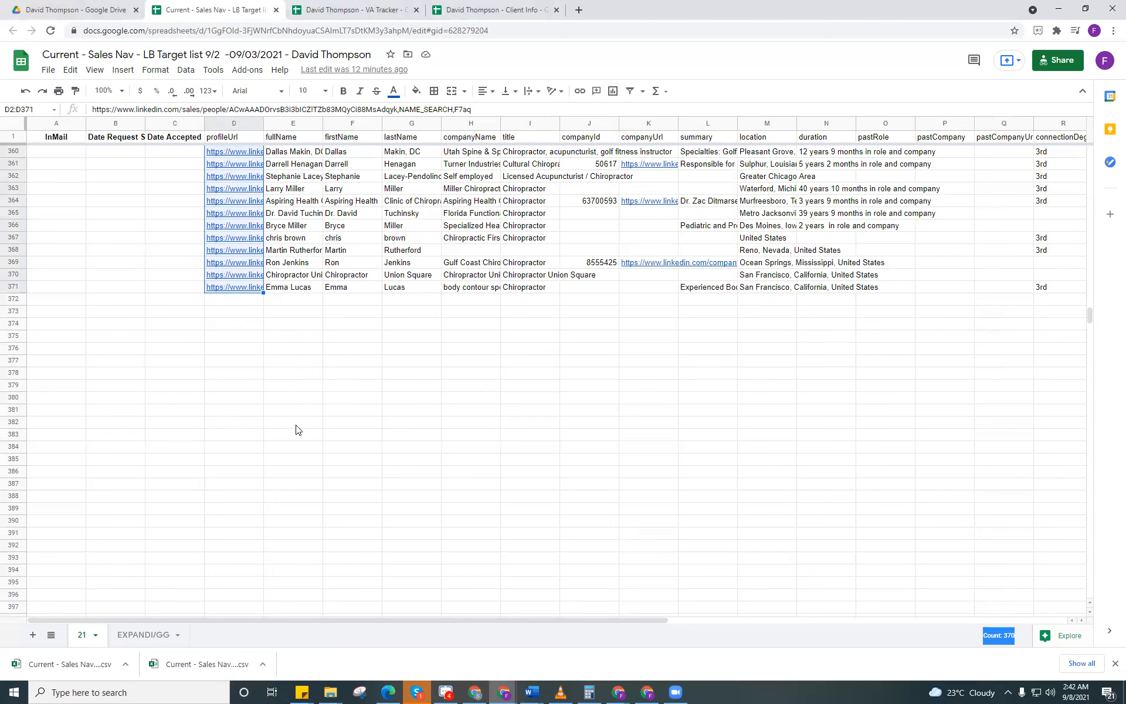
Step: Switch back to Airtable and review the imported records in the PROSPECTS view against the spreadsheet
key("alt+Tab")
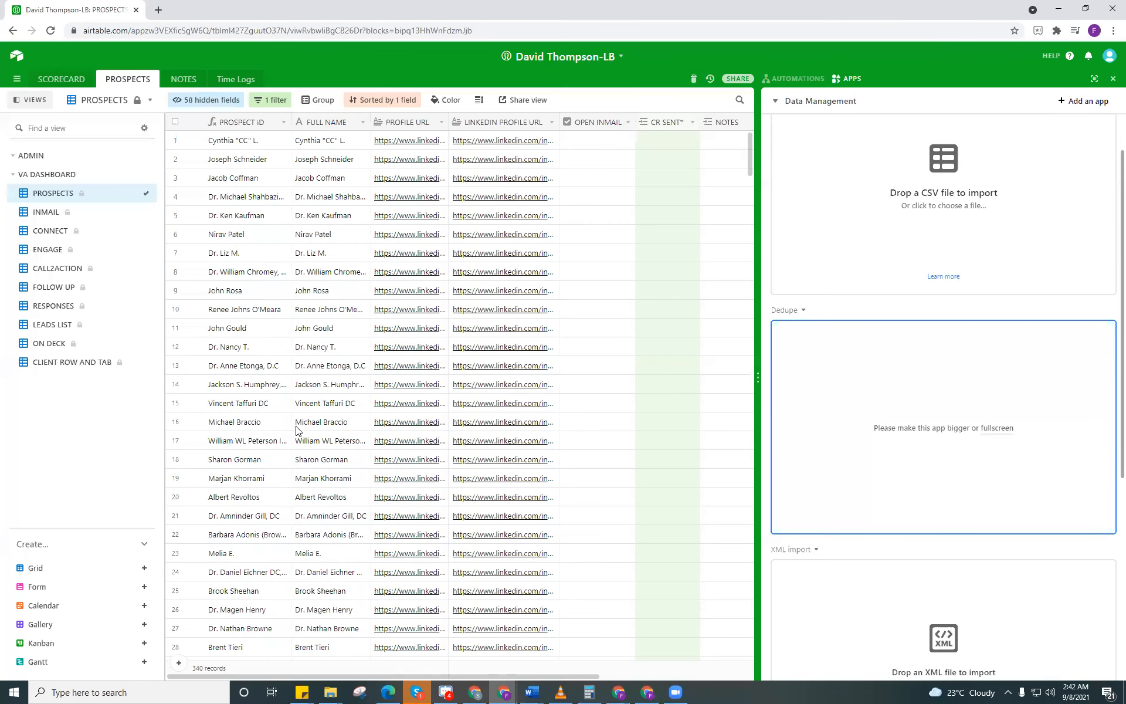
scroll(296, 431, "down", 20)
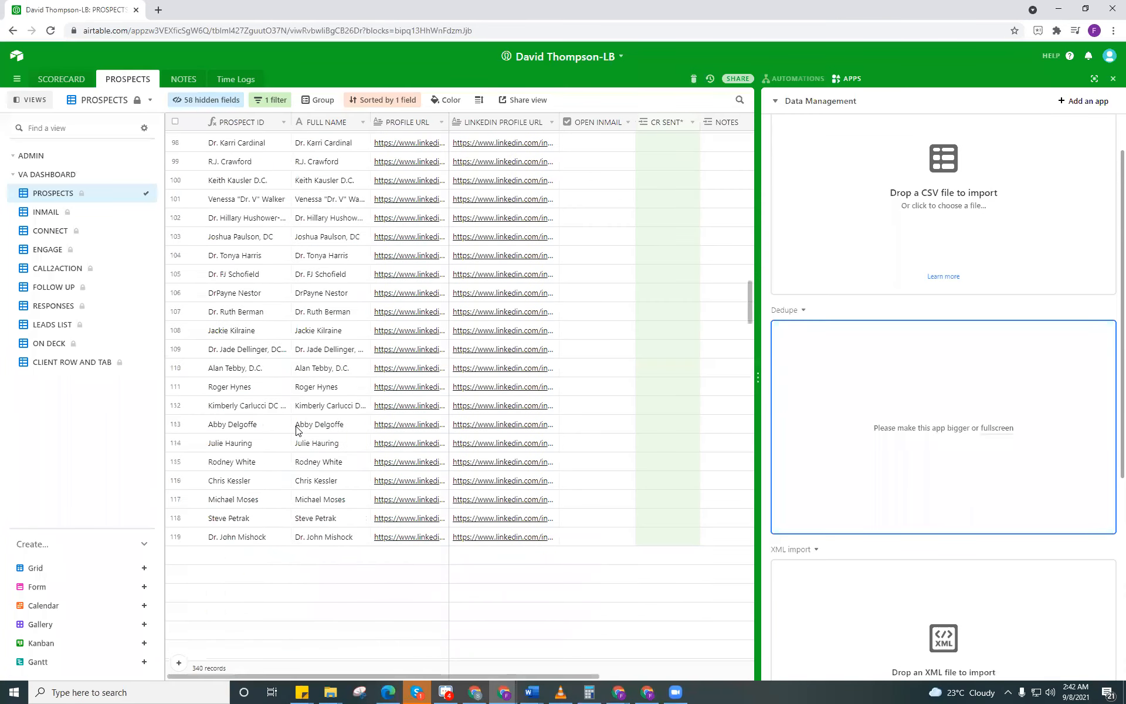
scroll(298, 431, "down", 20)
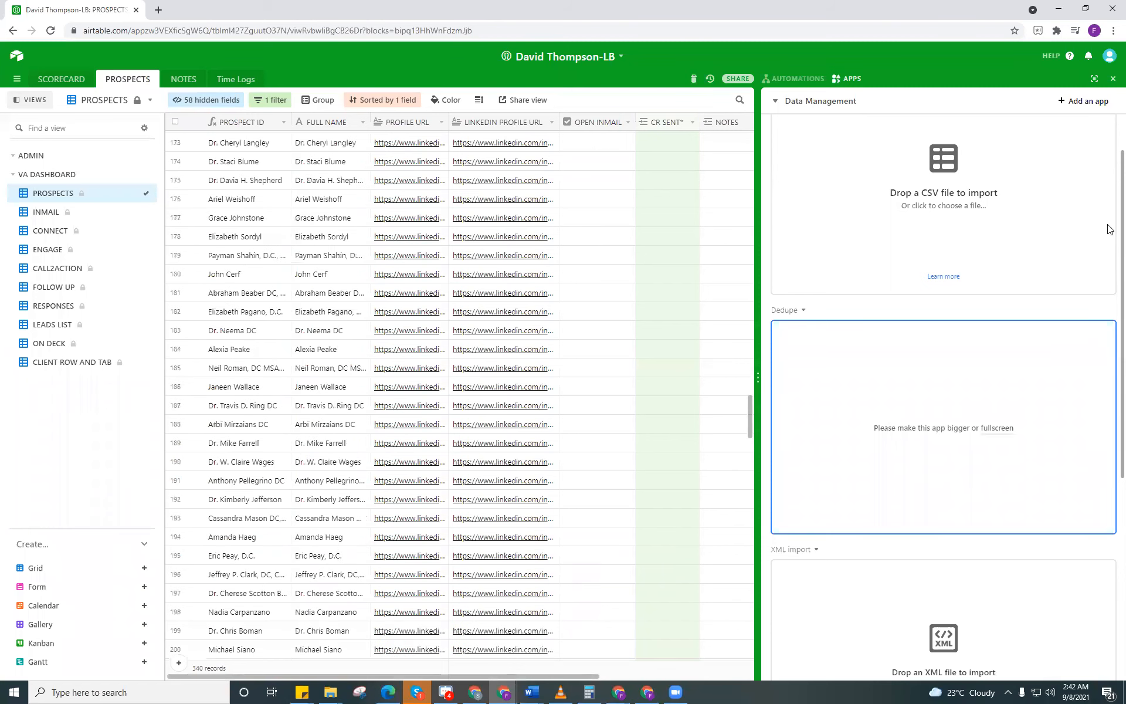
scroll(298, 423, "down", 20)
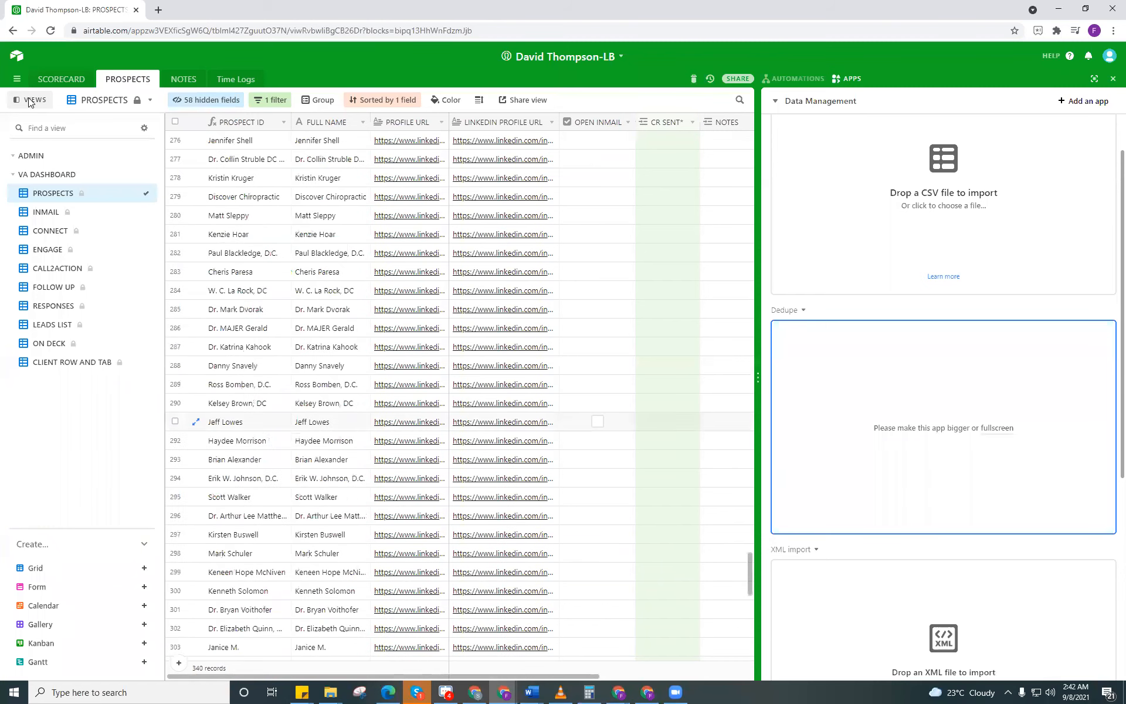
Step: Review the records in the CONNECT view down to the last row and return to the PROSPECTS view
left_click(49, 234)
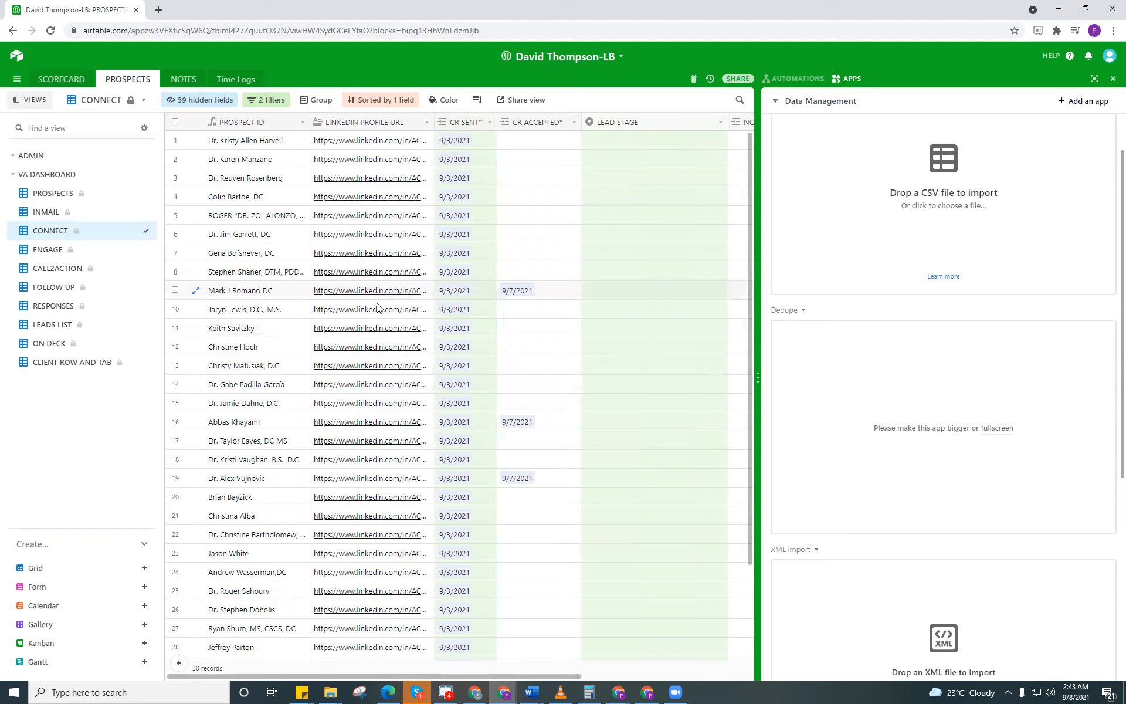
scroll(377, 314, "down", 3)
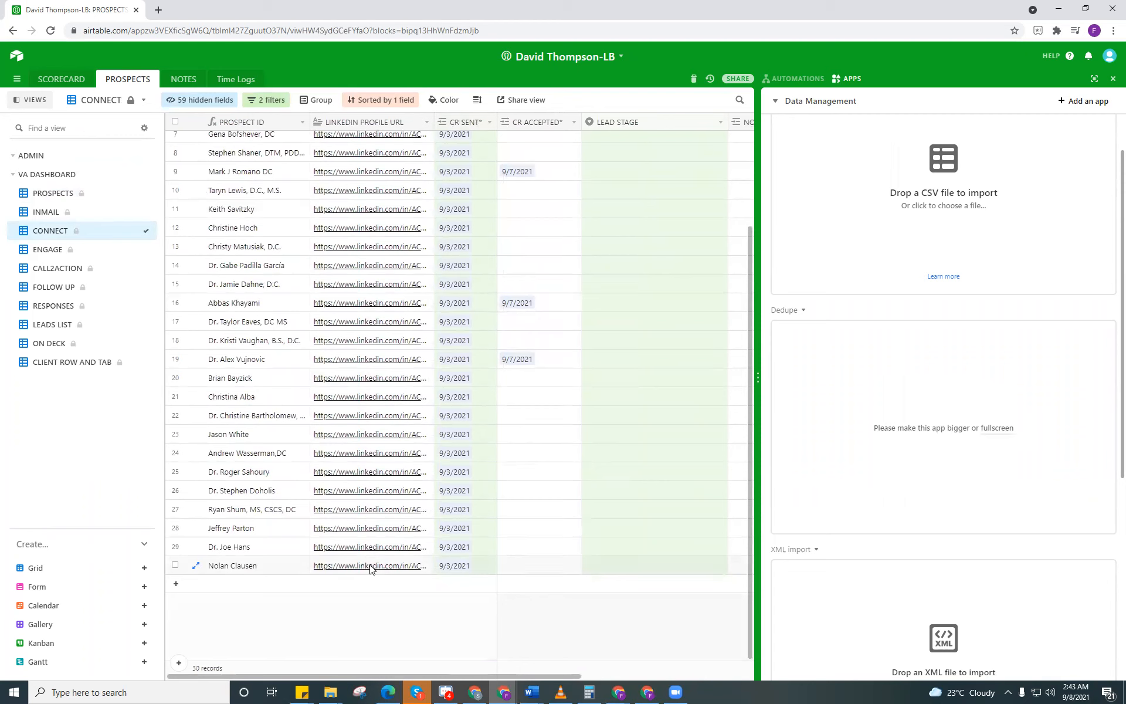
left_click(100, 196)
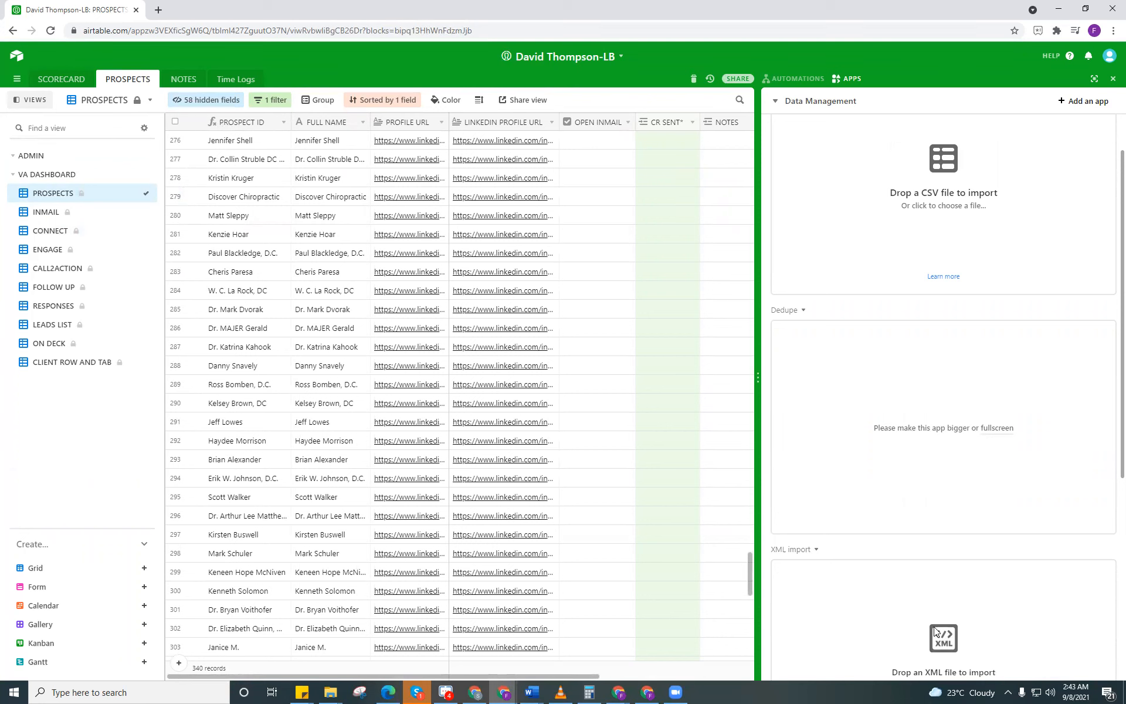
Step: Recheck the selected profileUrl range in the target list spreadsheet and review all records in Airtable's ON DECK view
key("alt+Tab")
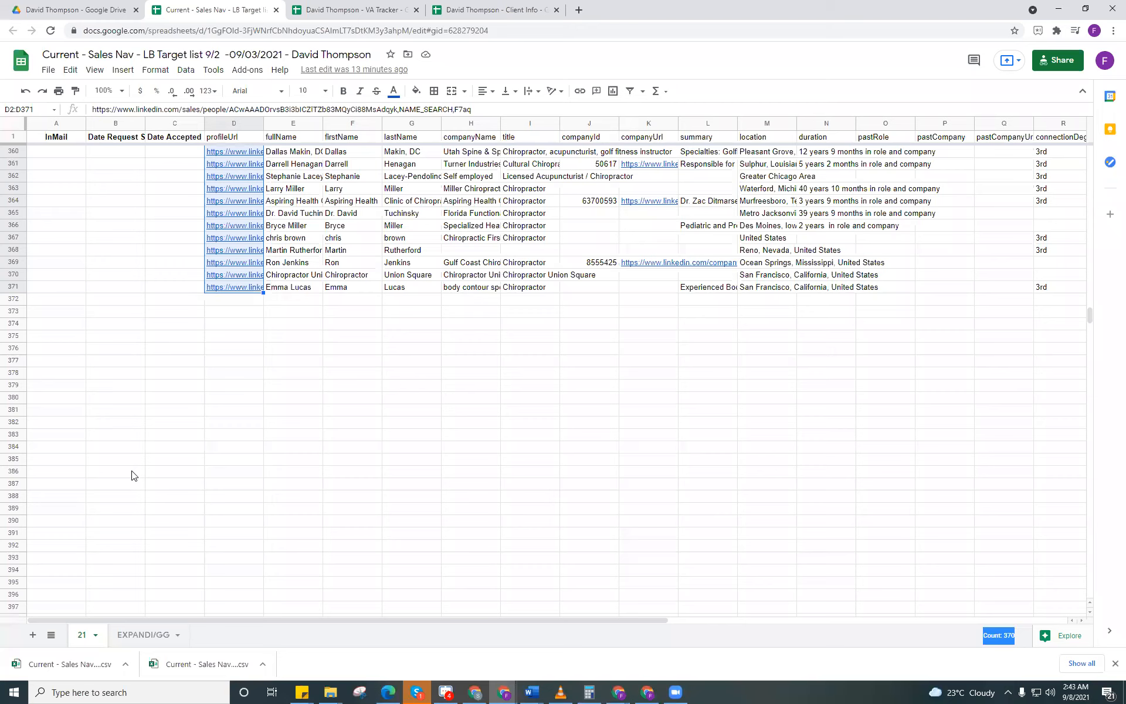
key("alt+Tab")
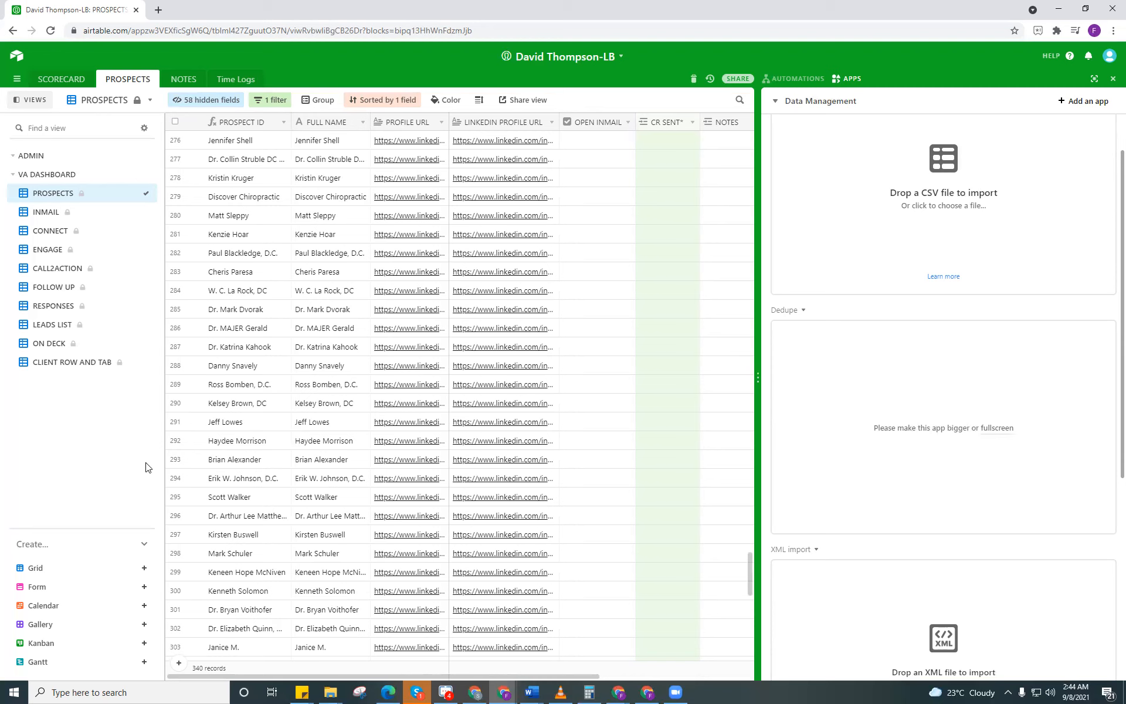
left_click(86, 346)
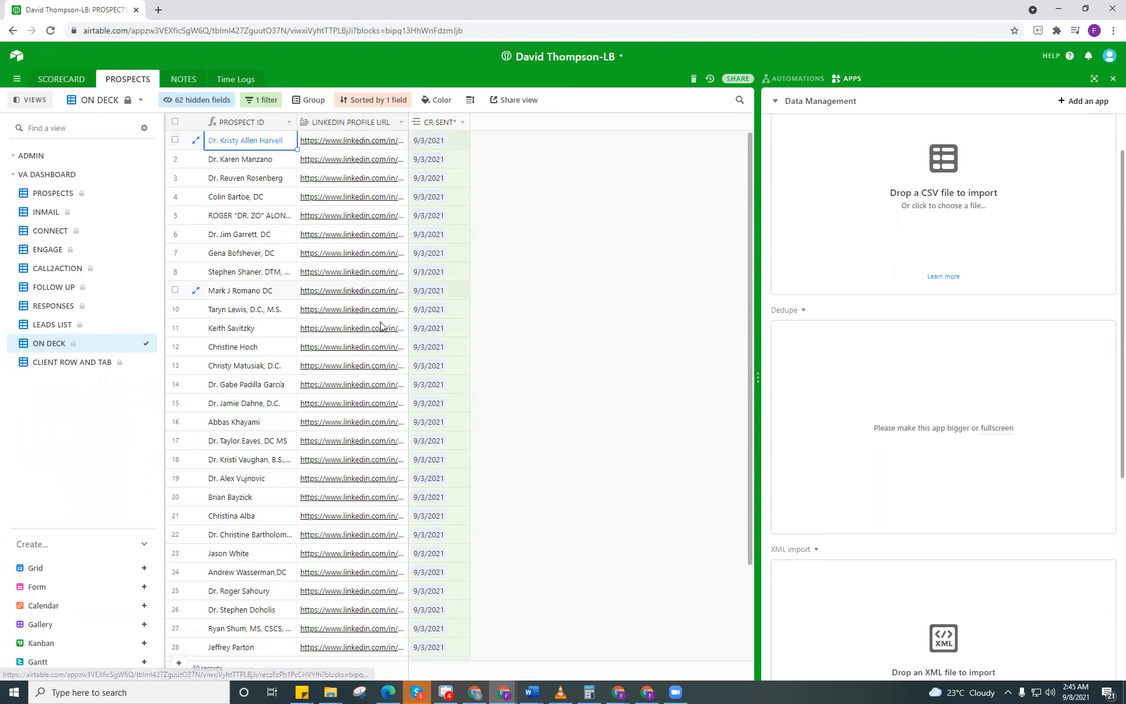
scroll(387, 357, "down", 2)
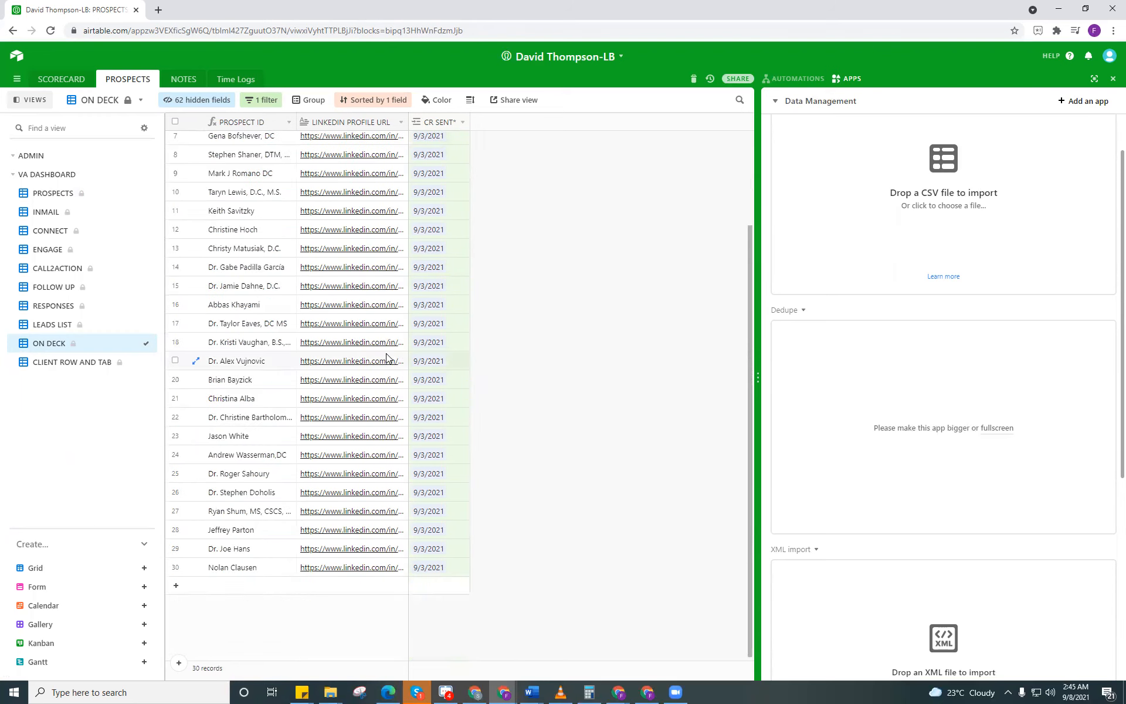
scroll(395, 355, "up", 2)
scroll(395, 371, "down", 2)
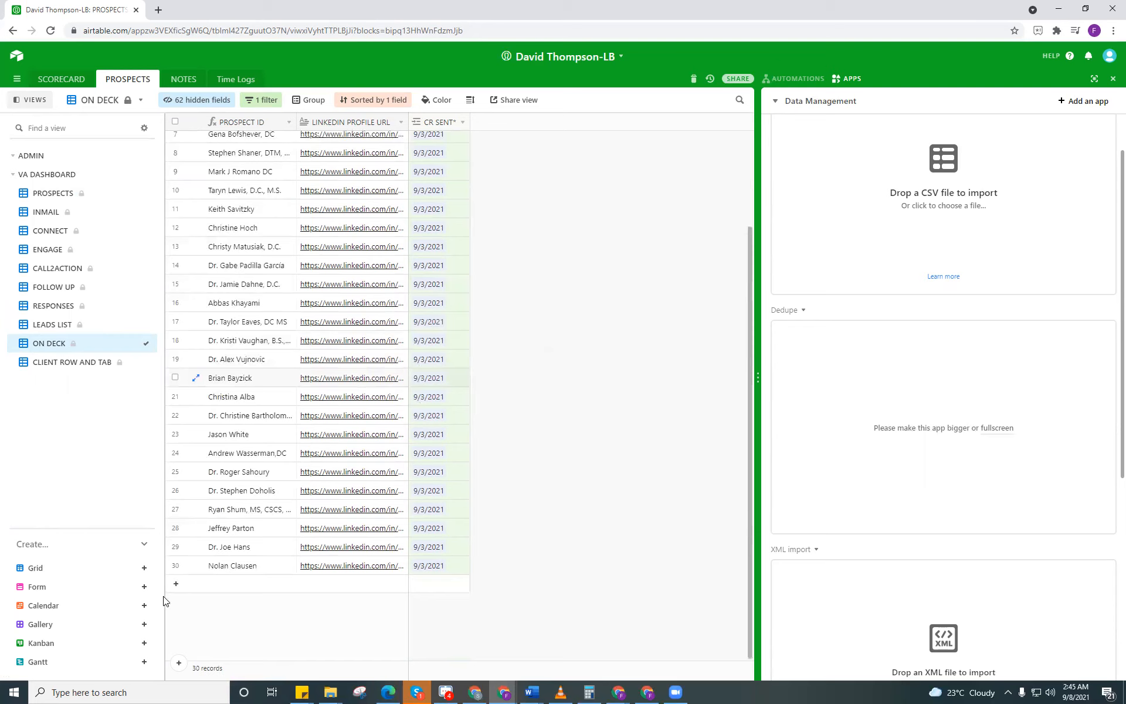
Step: Switch to the Live Excel - Leadballer spreadsheet to view its Leads List and return to Airtable's ON DECK view
key("alt+Tab")
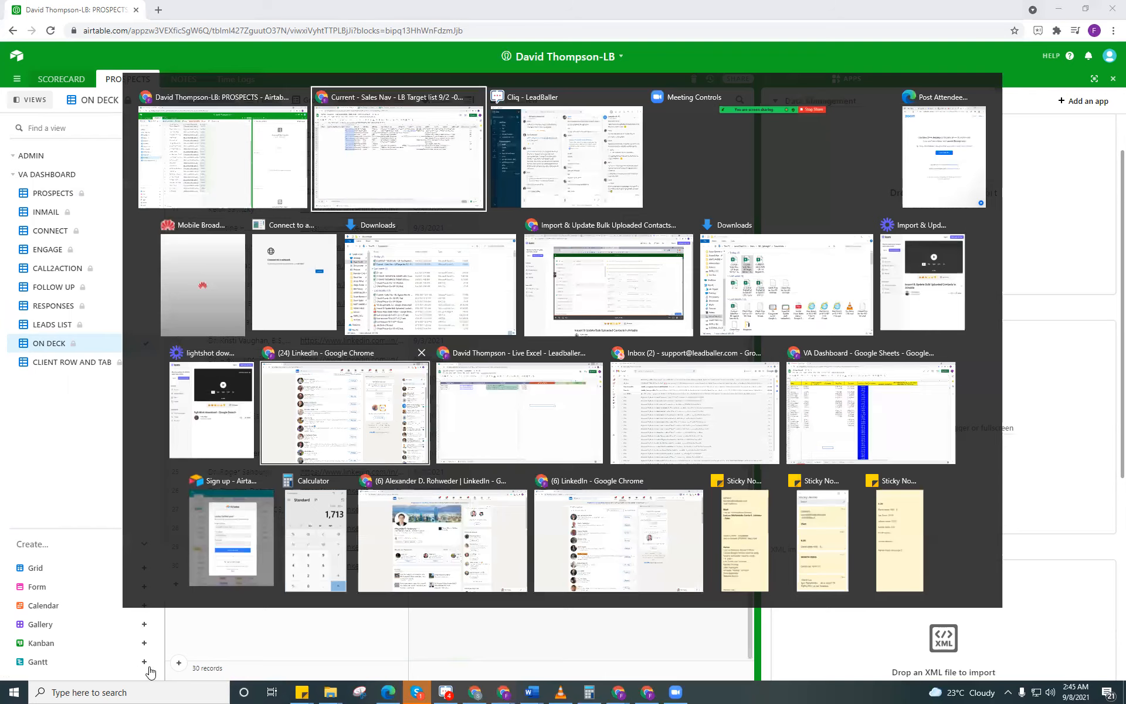
key("Tab")
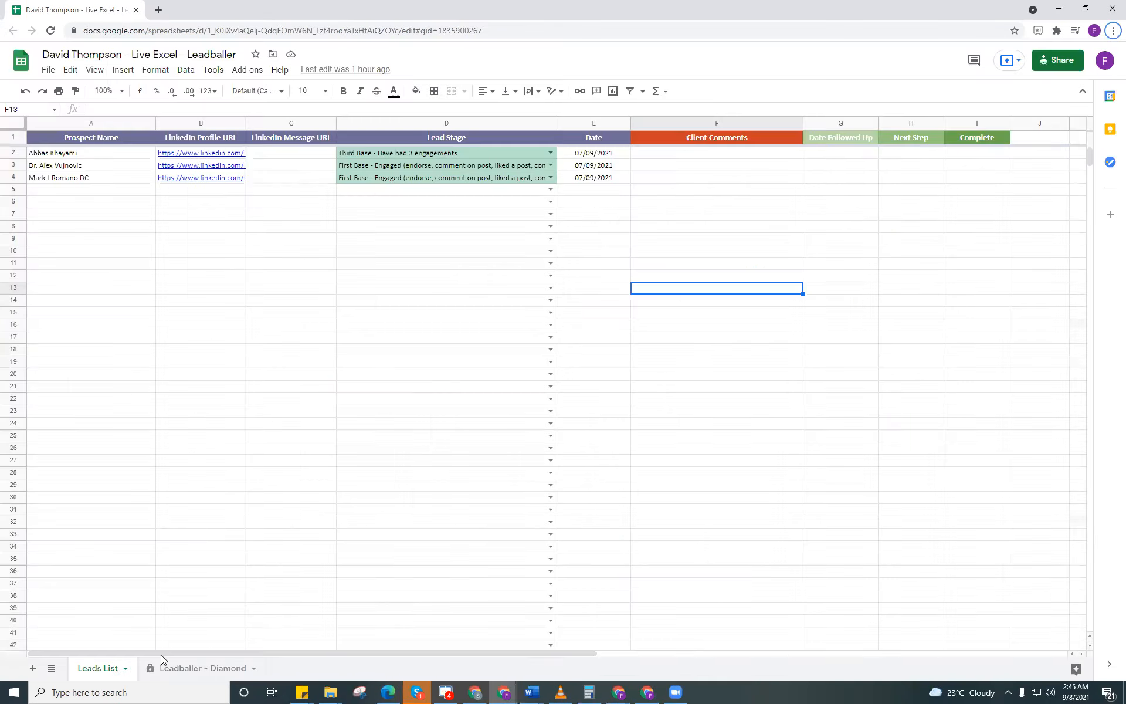
key("alt+Tab")
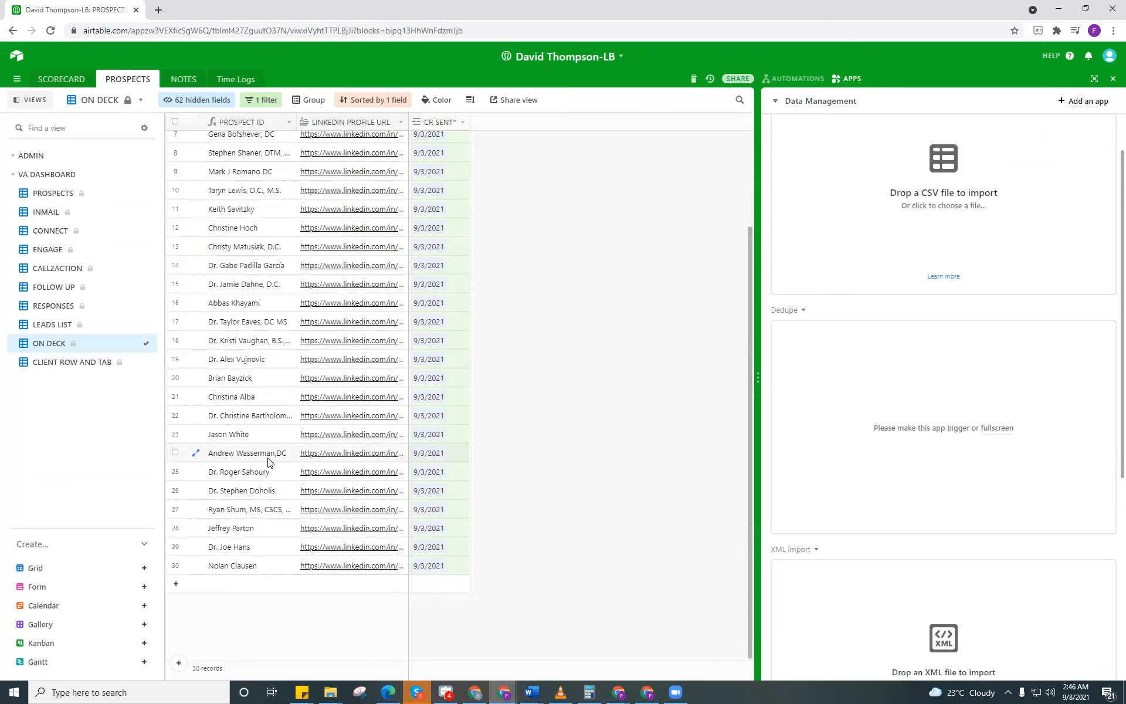